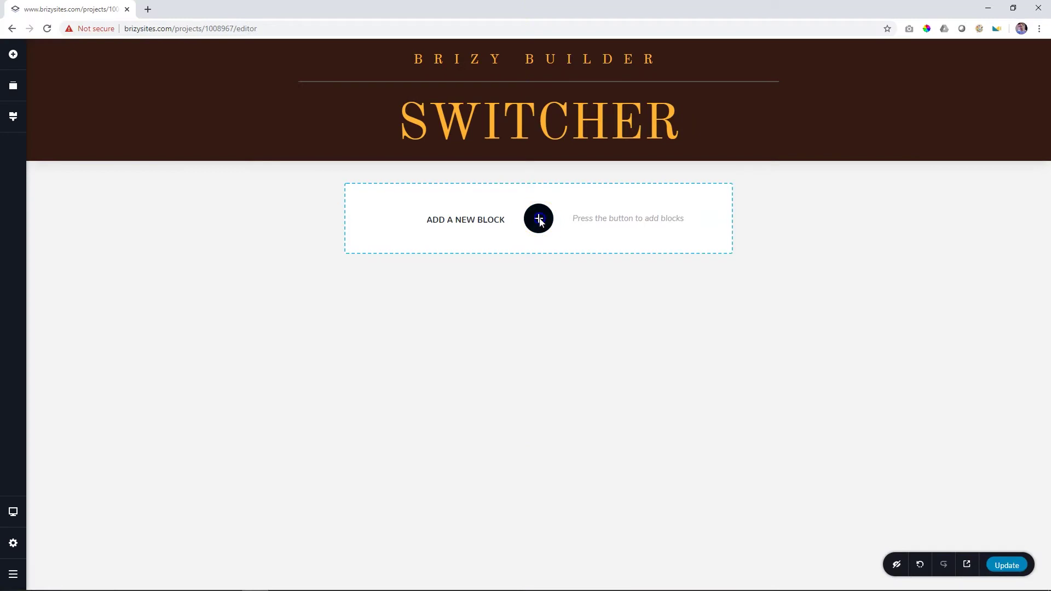
Add a blank section and place a Switcher element inside it
click(539, 220)
click(358, 175)
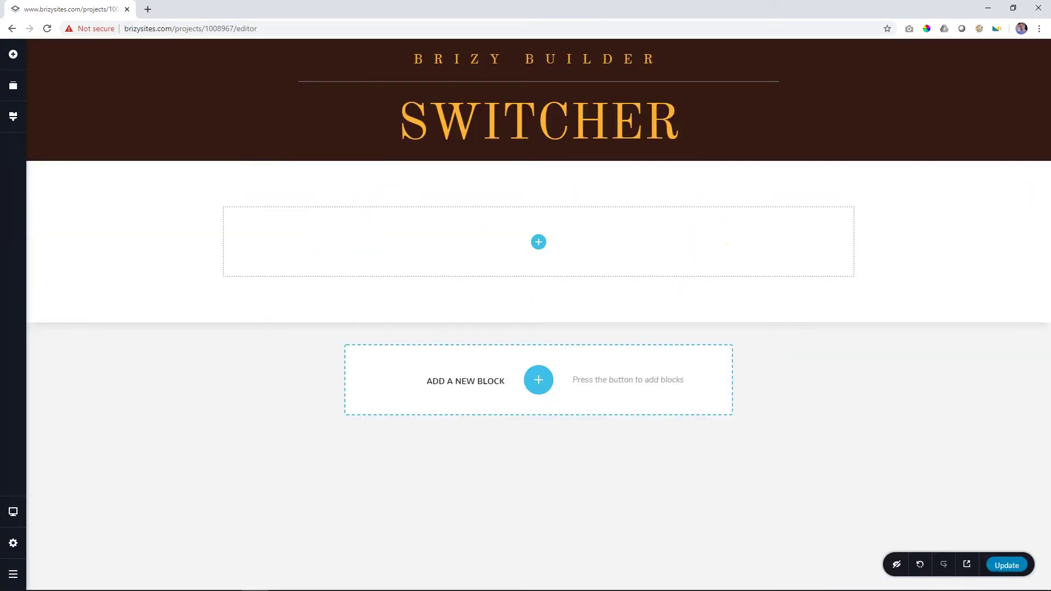
click(13, 55)
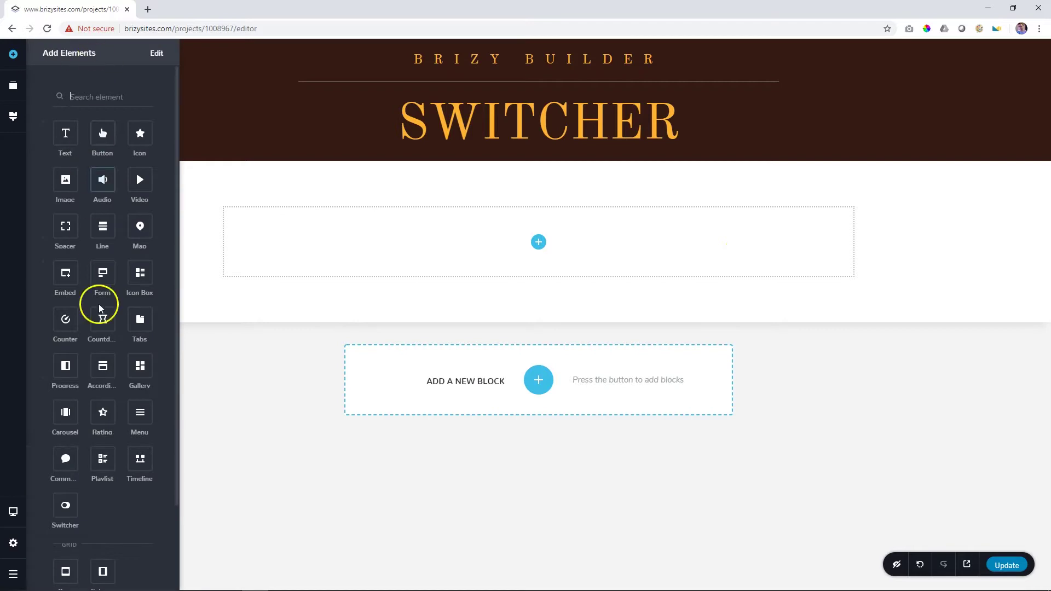
drag(67, 505, 540, 241)
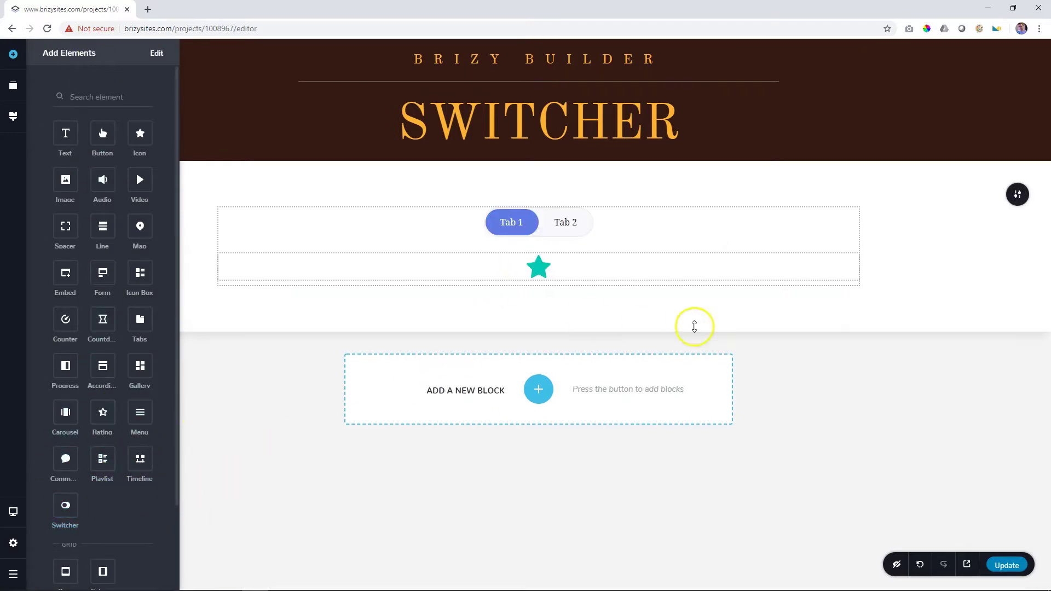
click(572, 228)
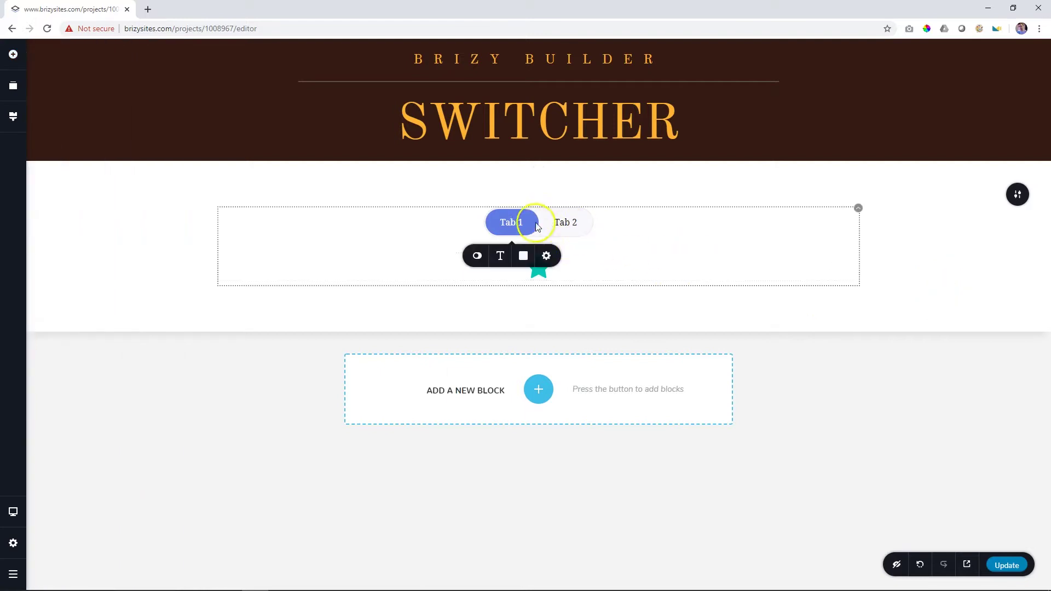
Preview the Magazine, Graceful and Ashen site styles, then return to Overpass
click(13, 116)
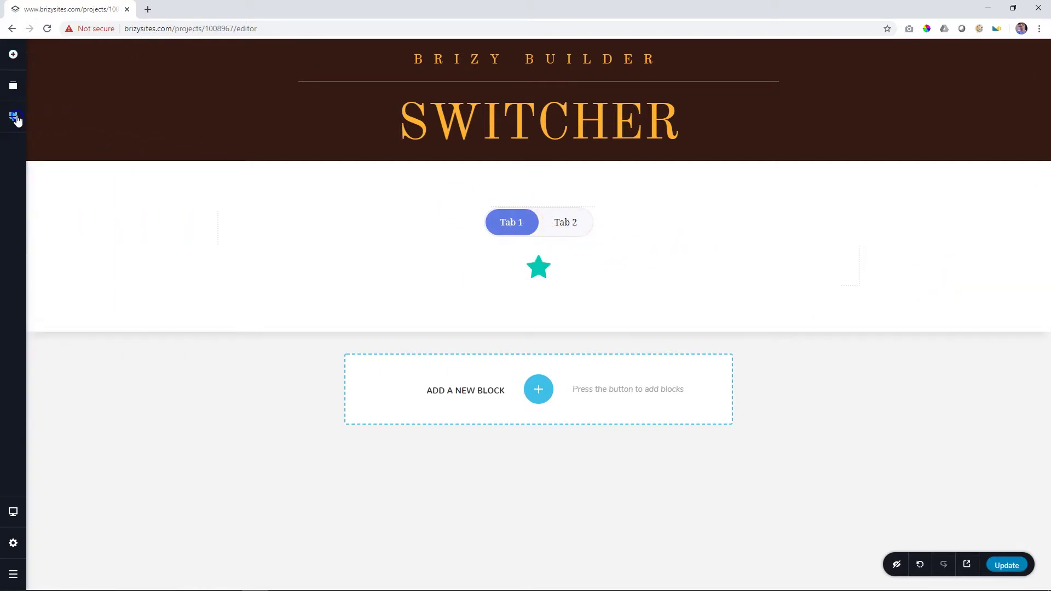
click(141, 107)
click(110, 135)
click(110, 108)
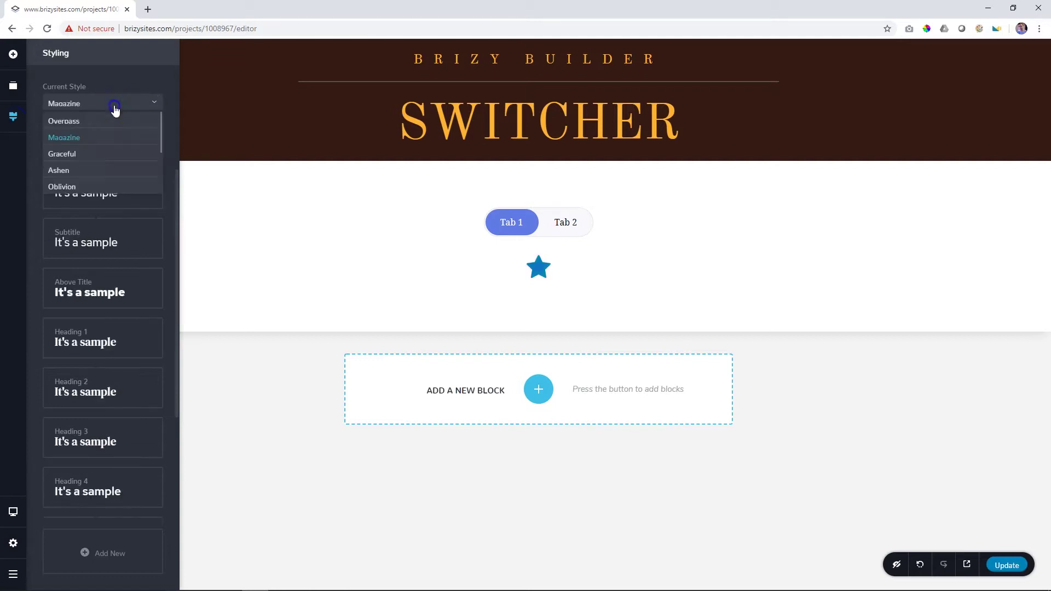
click(104, 155)
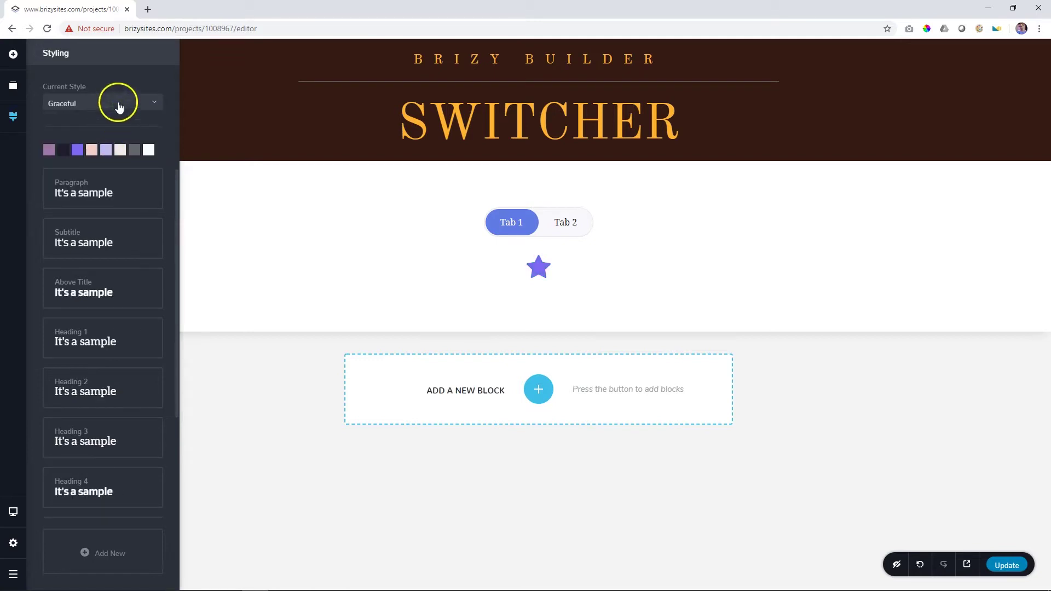
click(120, 102)
click(100, 175)
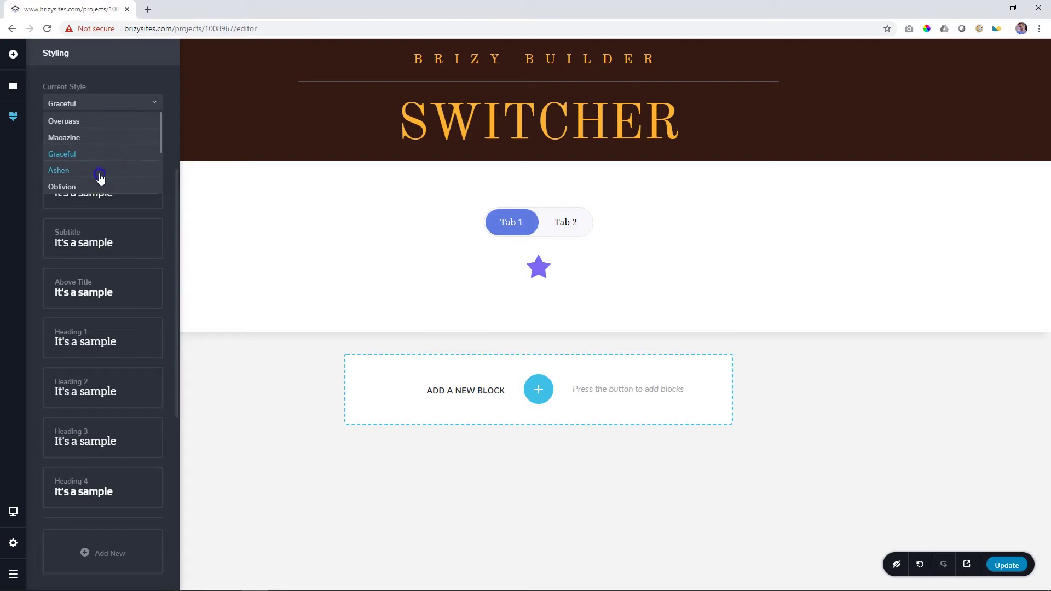
click(79, 104)
click(77, 122)
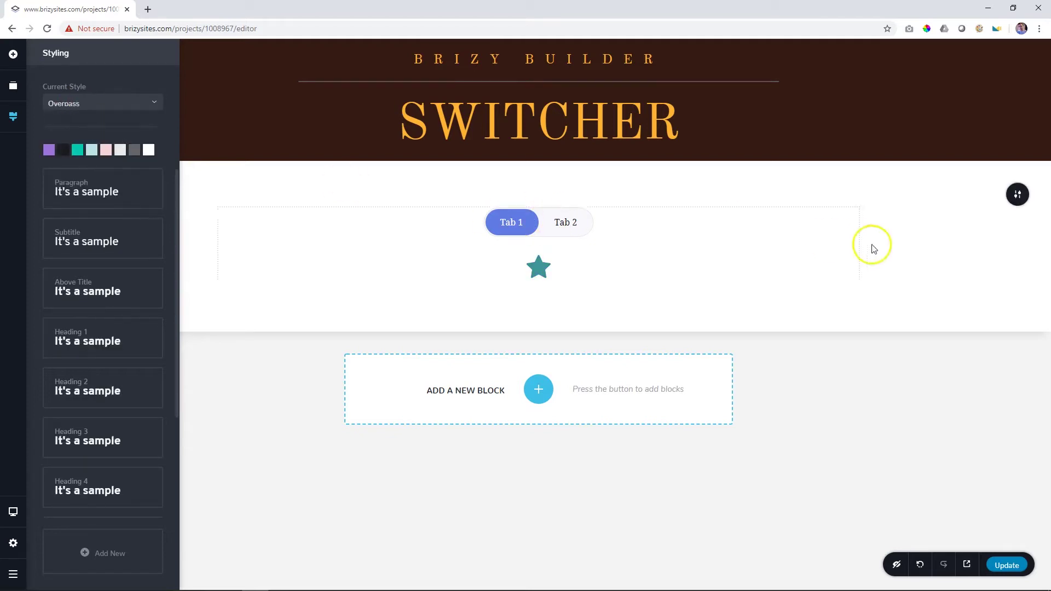
click(889, 245)
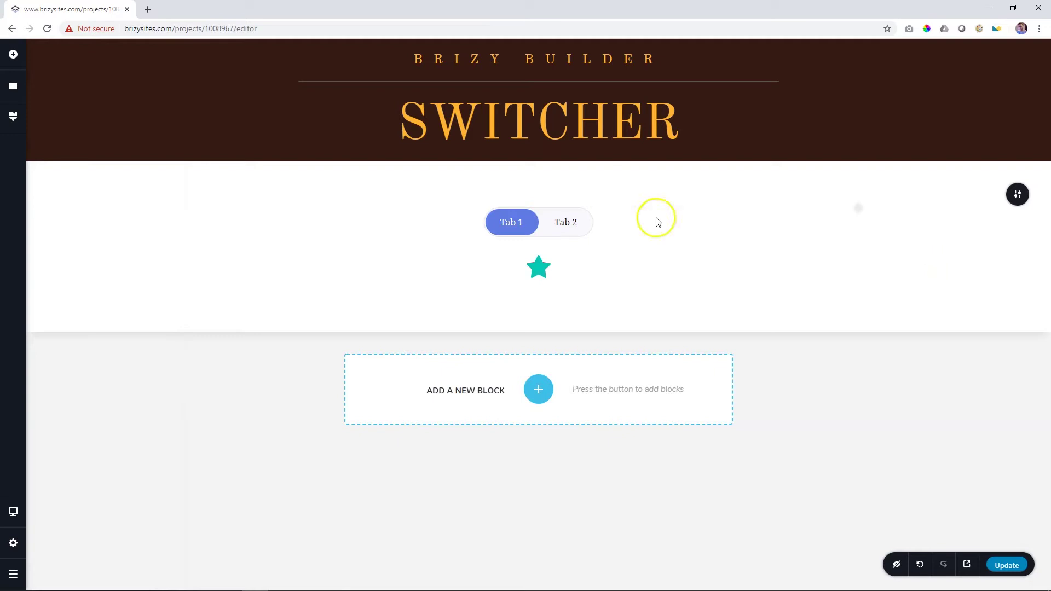
Select the switcher and try adjusting its width
click(495, 228)
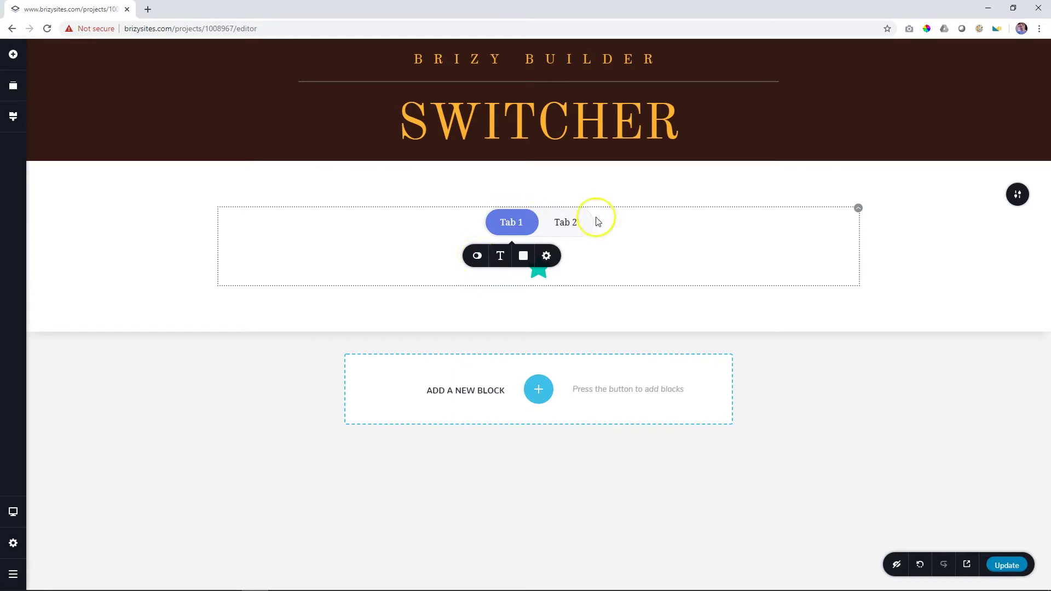
click(477, 257)
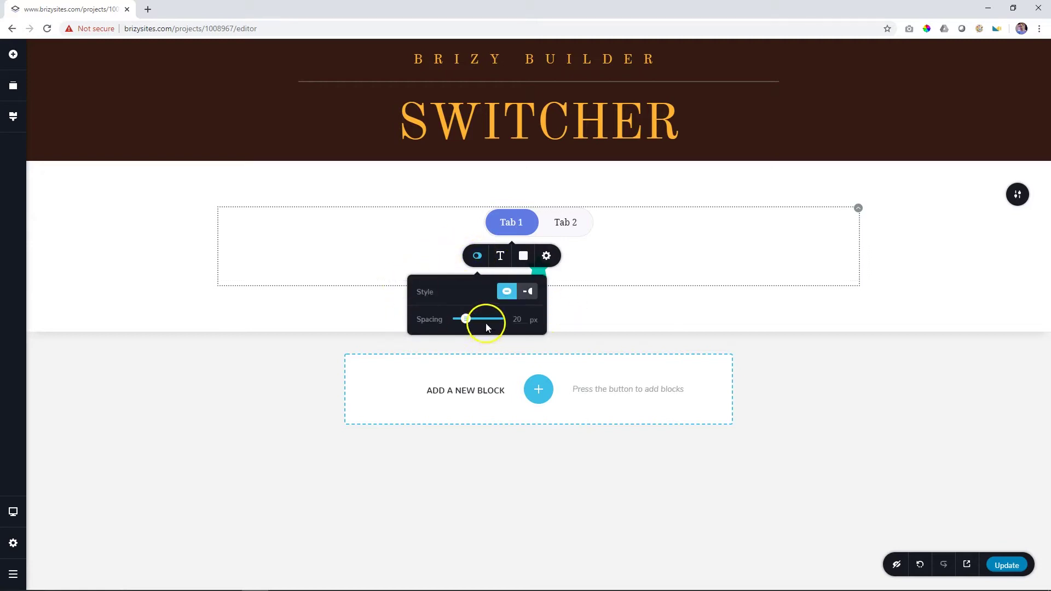
click(546, 265)
drag(504, 292, 542, 296)
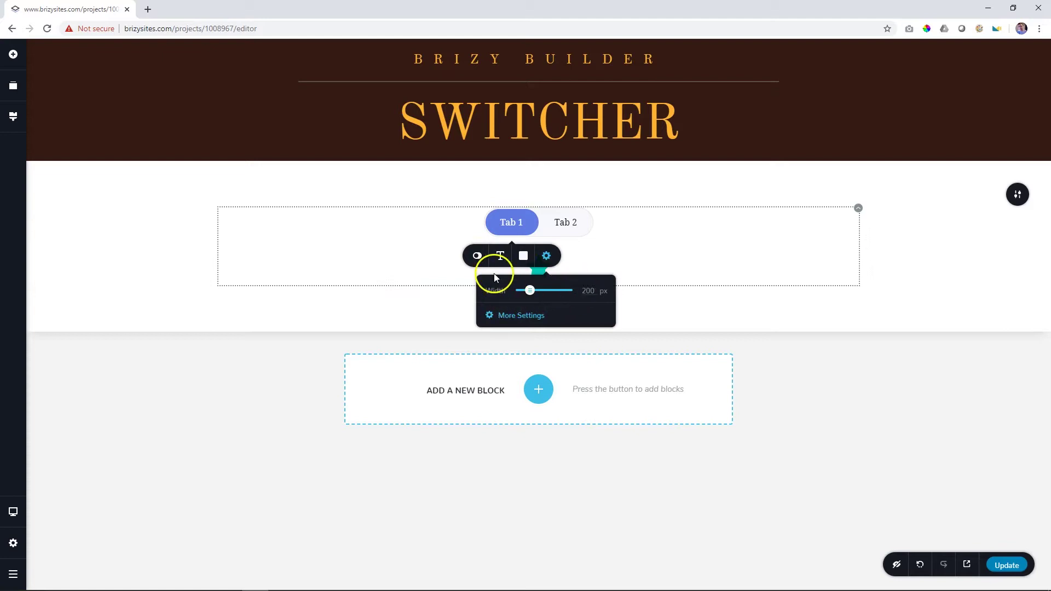
Turn the switcher into a toggle style and test flipping between Tab 1 and Tab 2
click(481, 264)
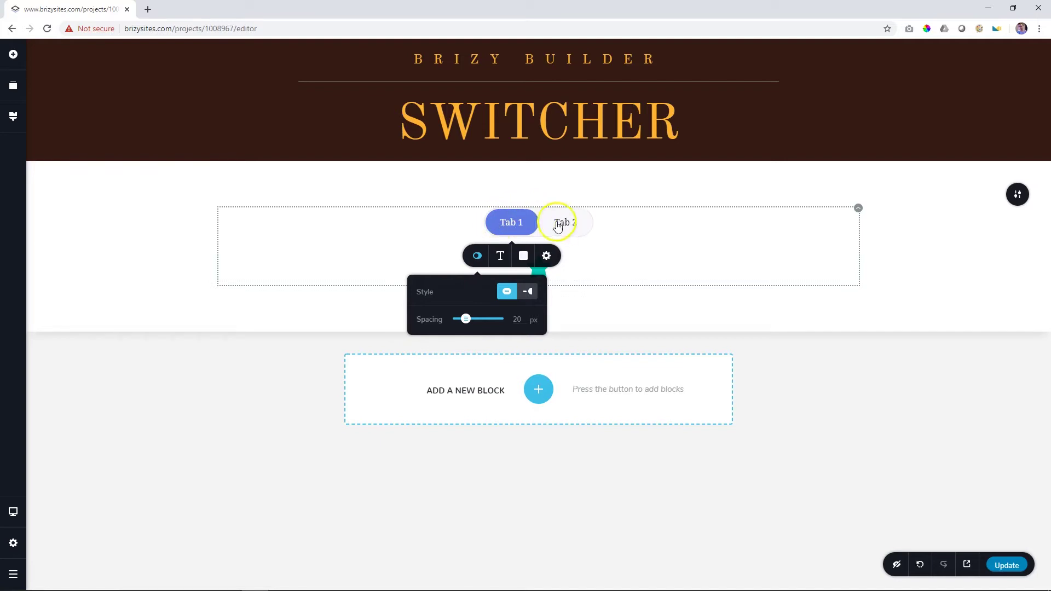
click(528, 291)
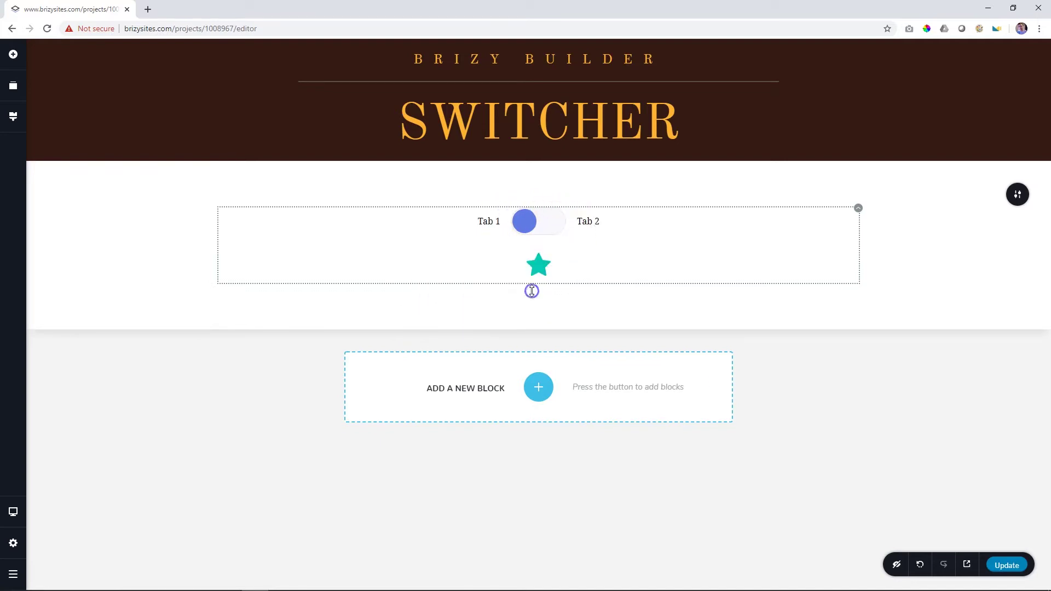
click(533, 227)
click(524, 221)
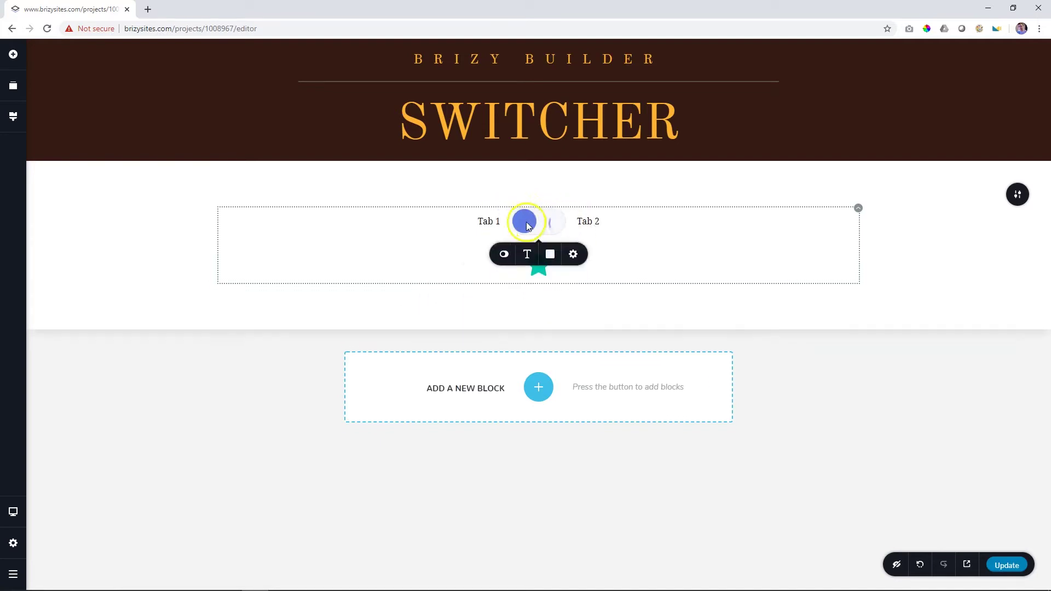
click(523, 222)
click(486, 251)
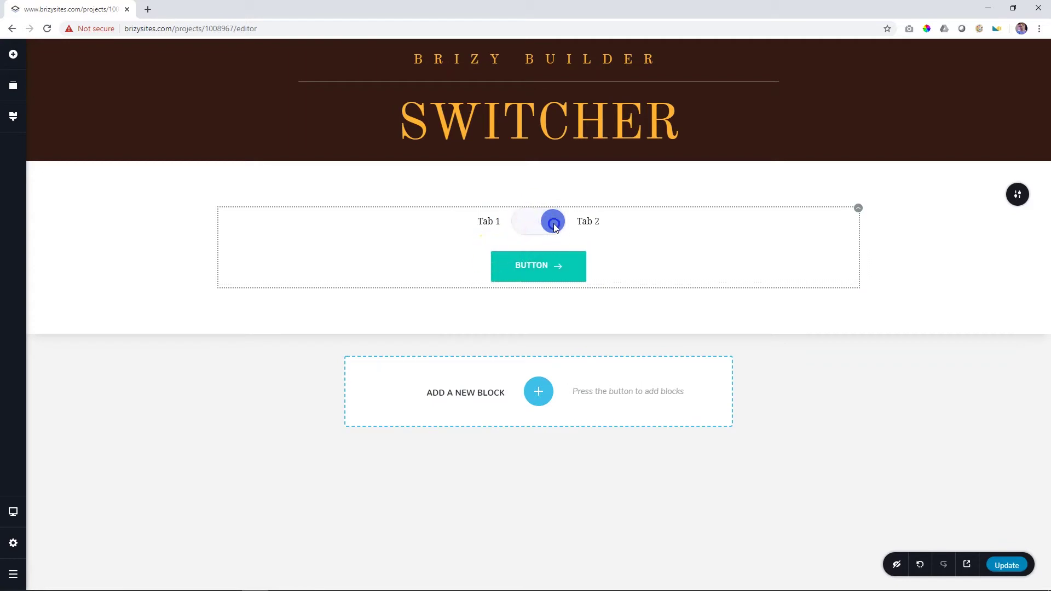
Revert the switcher to pill-shaped tabs and bring up its width setting
click(553, 224)
click(494, 261)
click(535, 290)
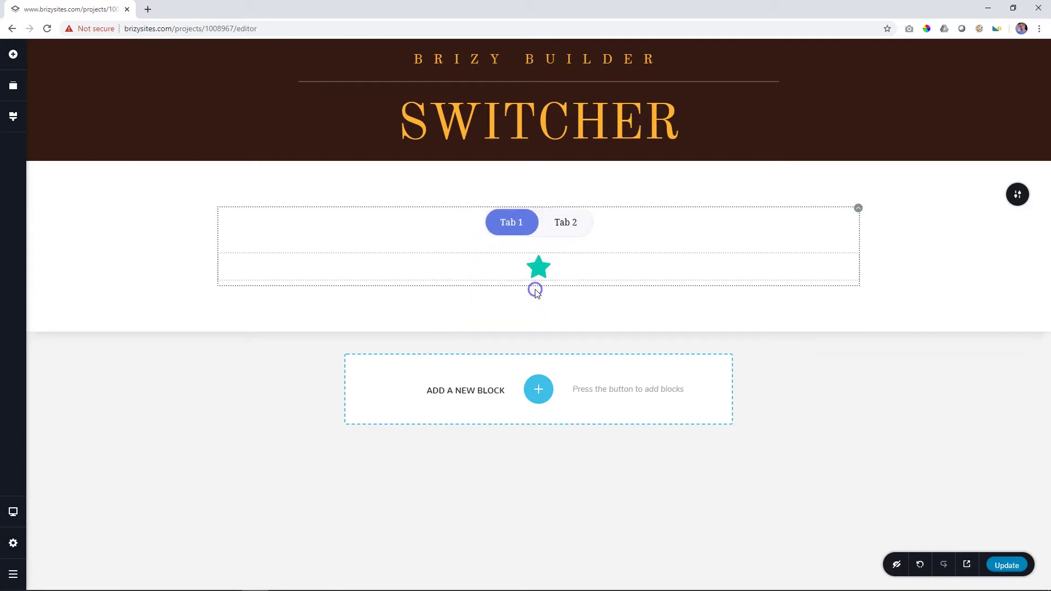
click(521, 227)
click(548, 257)
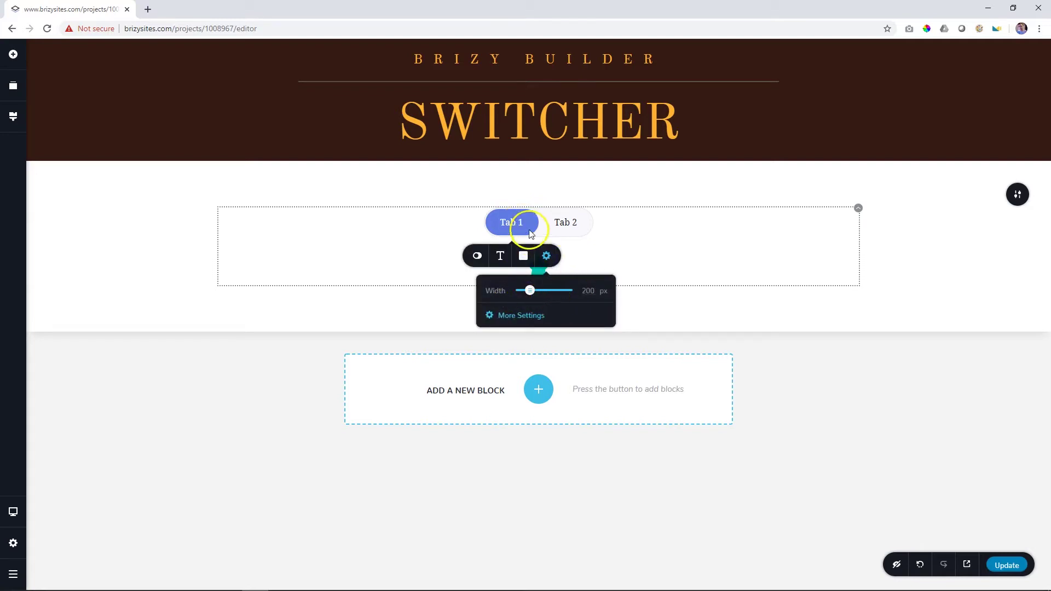
Rename the tabs to 'Monthly Option' and 'Annual Subscription' and check both
click(513, 226)
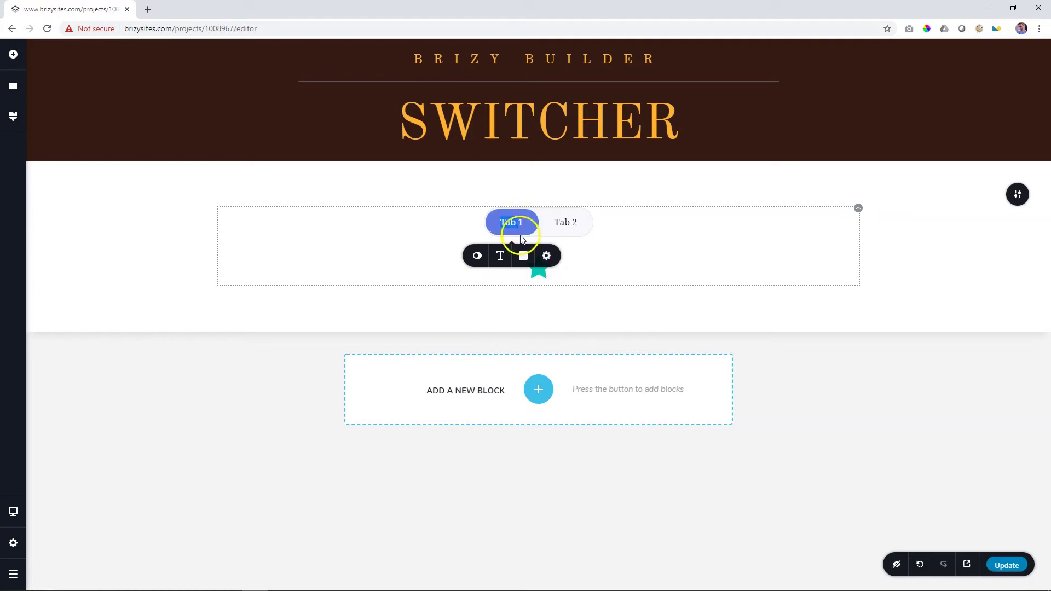
click(506, 220)
text(Pho)
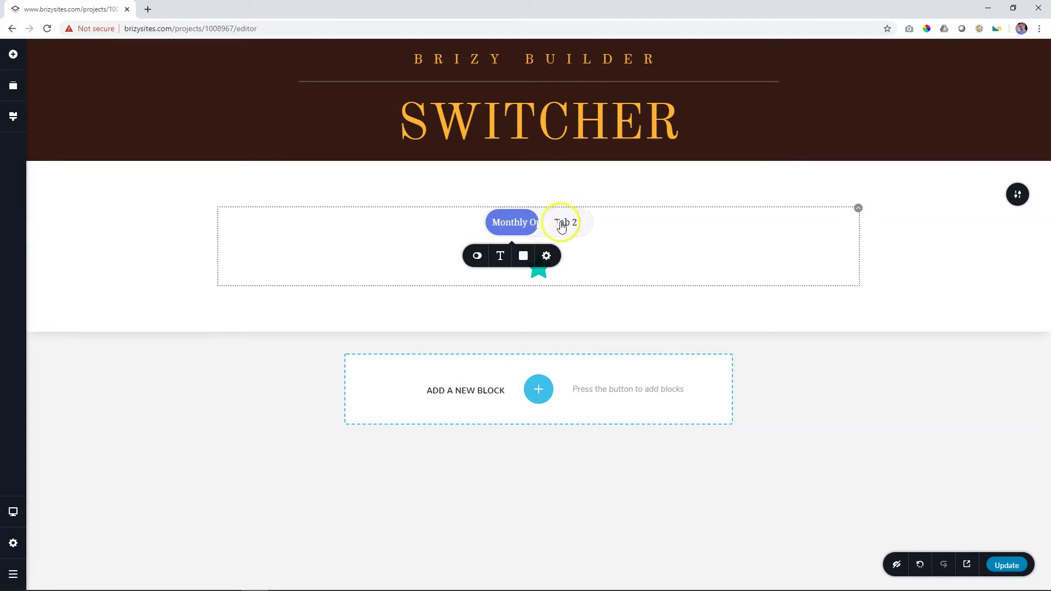
click(561, 223)
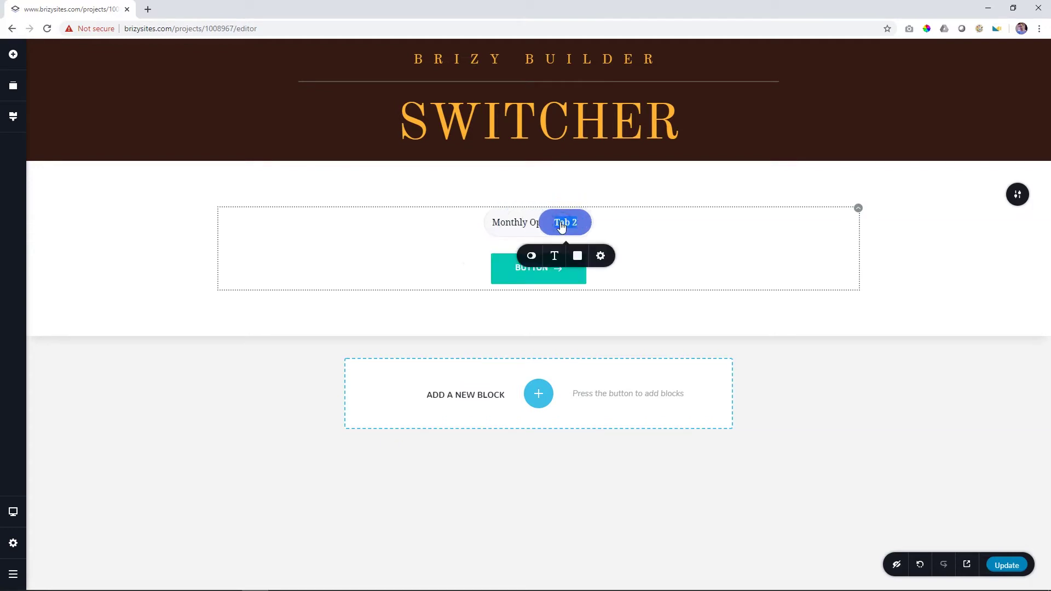
text(Annual Su)
click(507, 227)
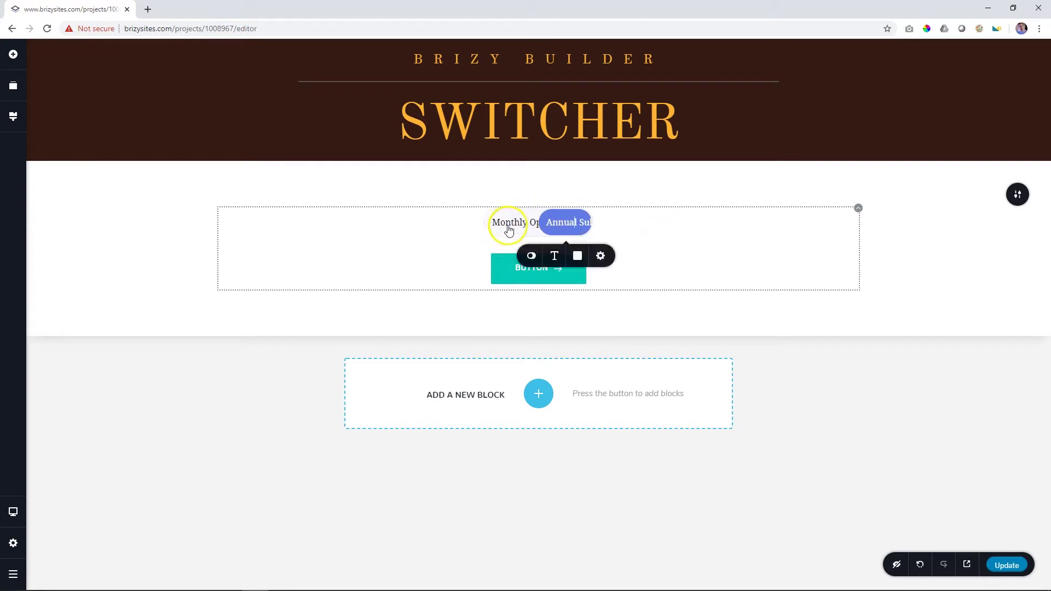
click(564, 222)
click(508, 222)
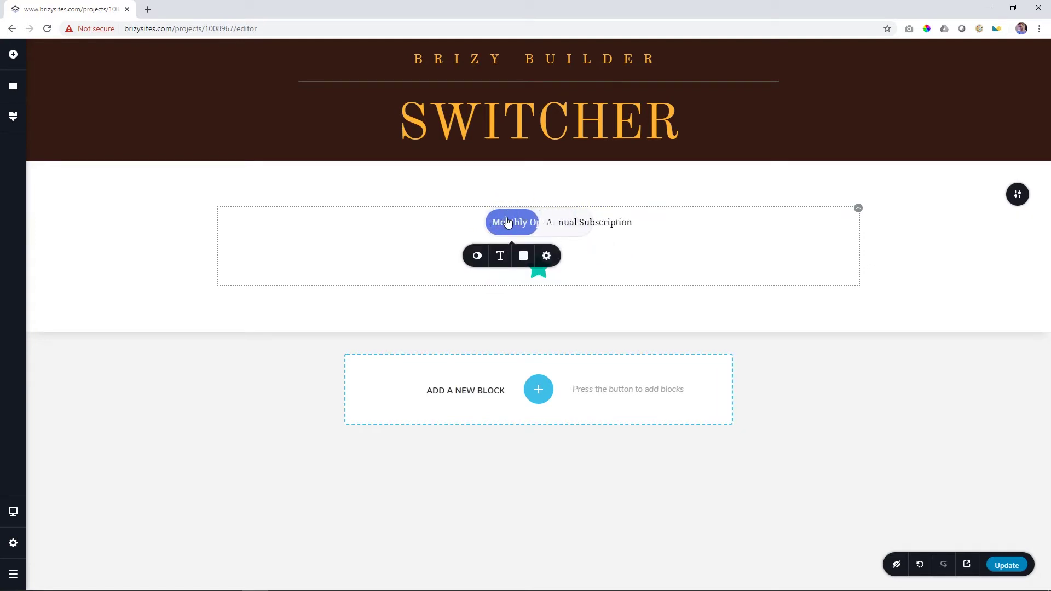
Widen the switcher to 475 px
click(546, 255)
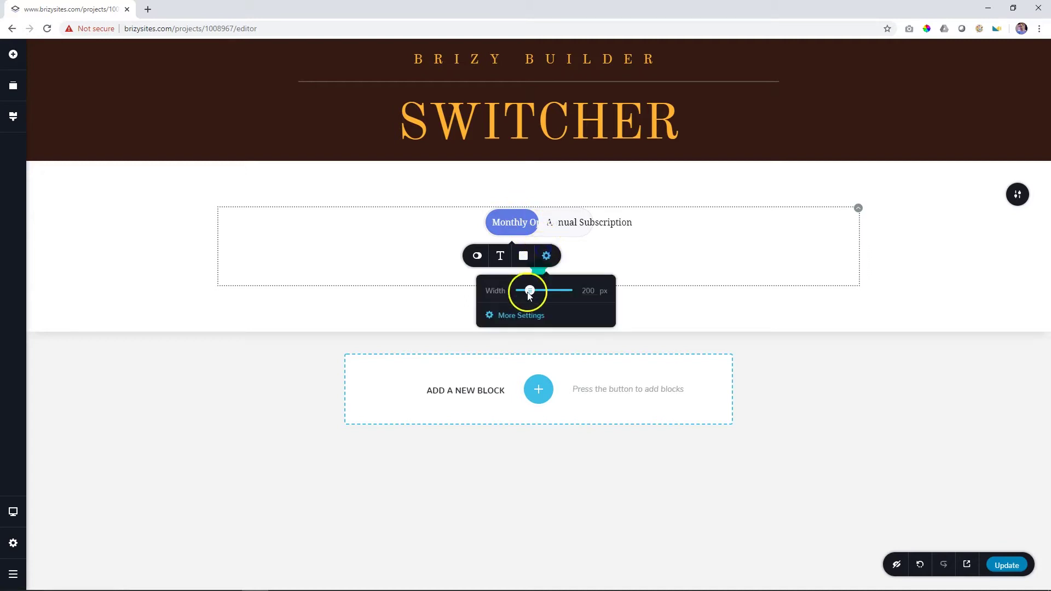
drag(529, 292, 544, 291)
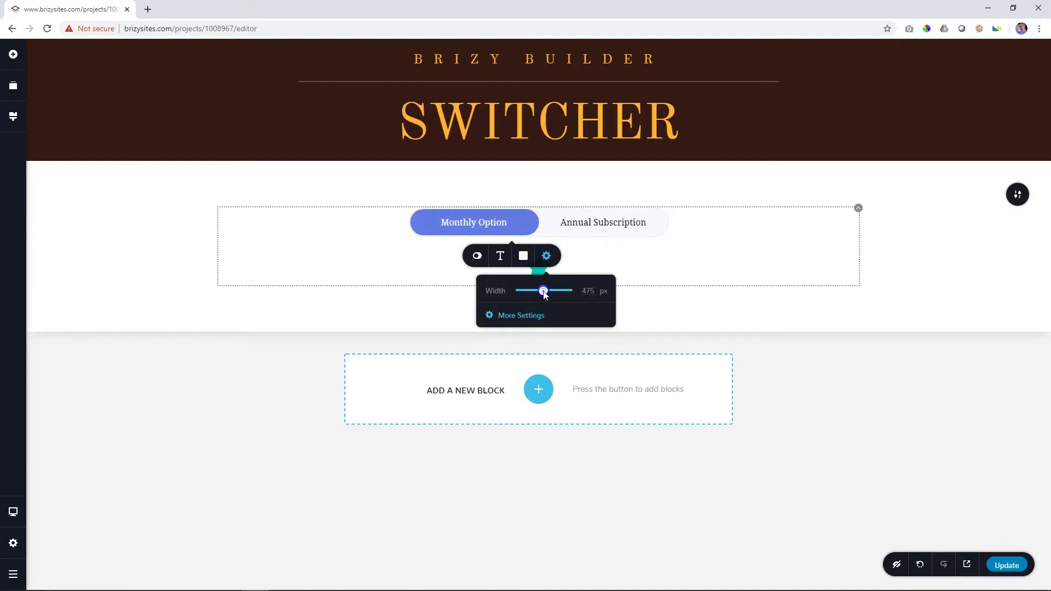
click(743, 231)
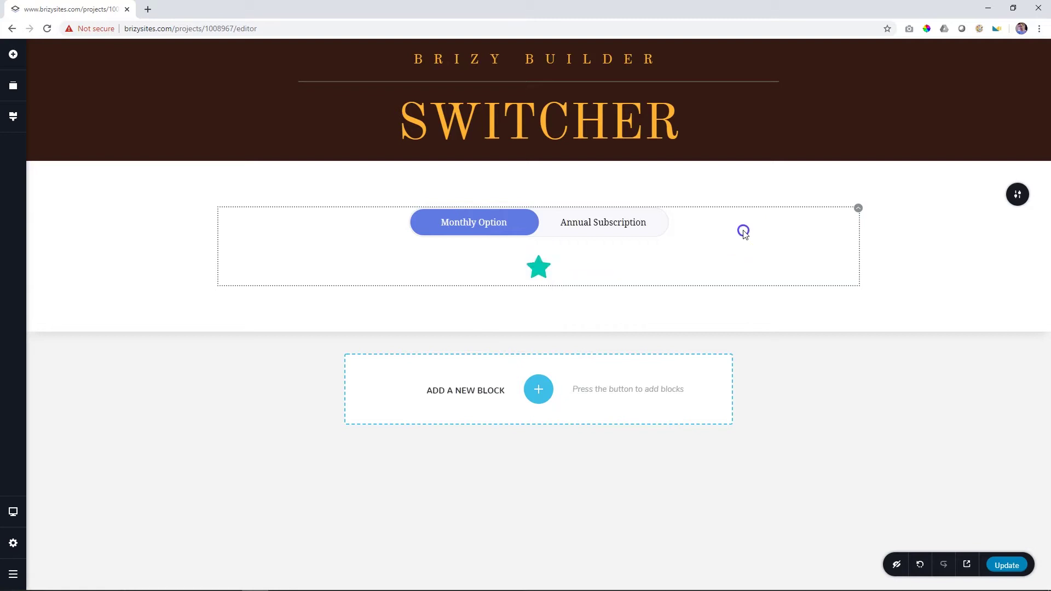
Increase the switcher's spacing to 81 px
click(499, 225)
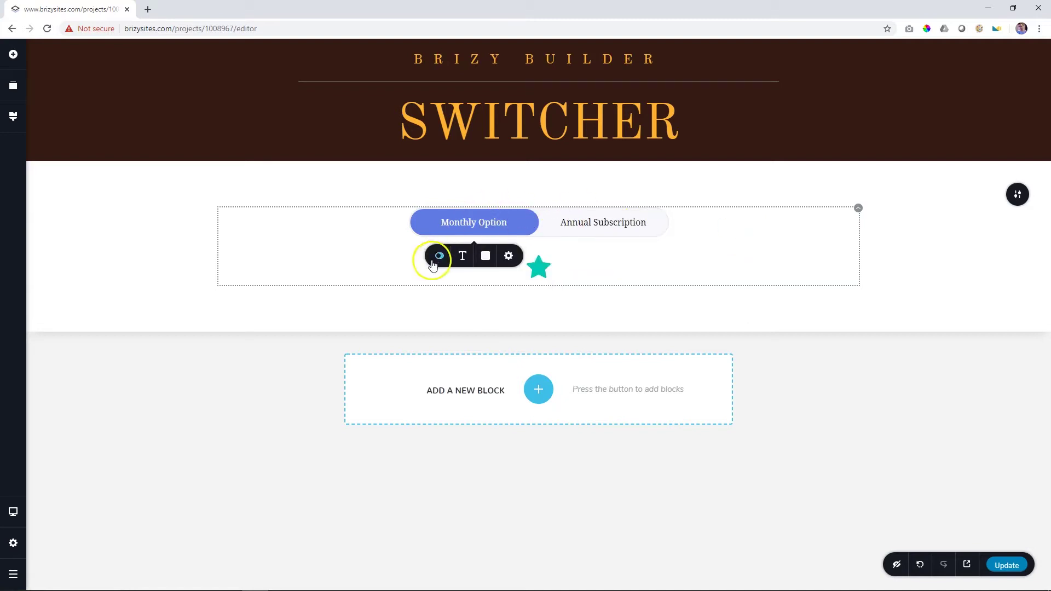
click(438, 256)
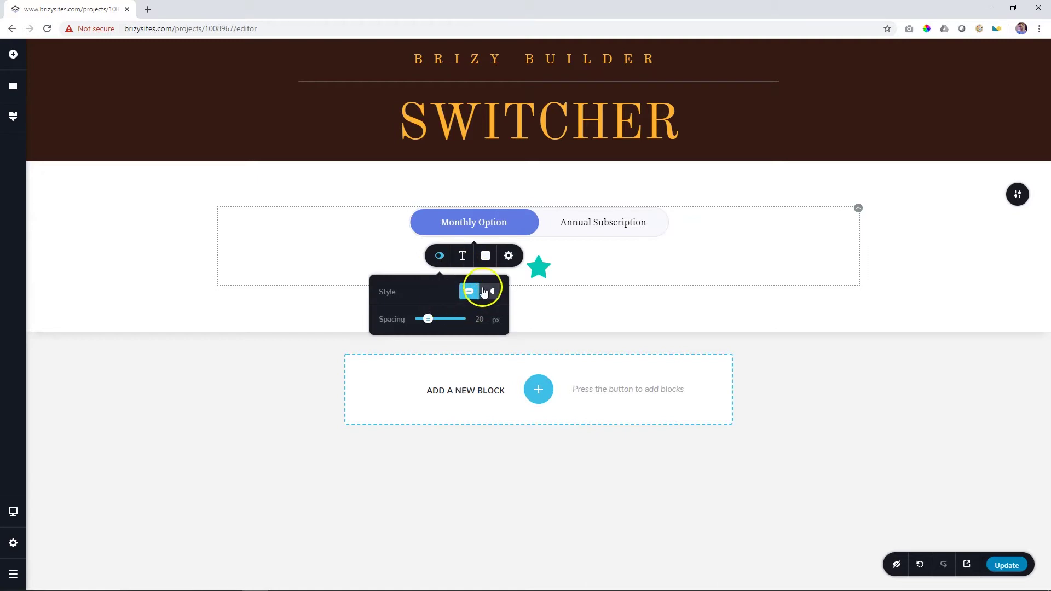
mouse_move(433, 323)
mouse_down()
mouse_move(454, 321)
mouse_move(433, 324)
mouse_up()
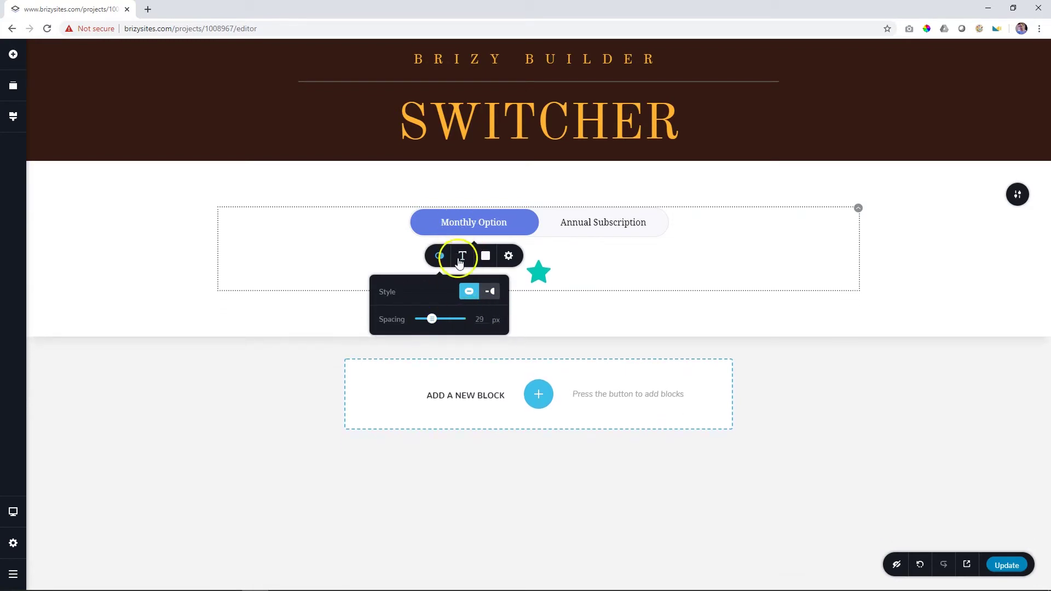
Set the tab labels to Blinker at size 24 and widen the switcher to 518 px
click(460, 261)
scroll(416, 339, down, 3)
click(394, 336)
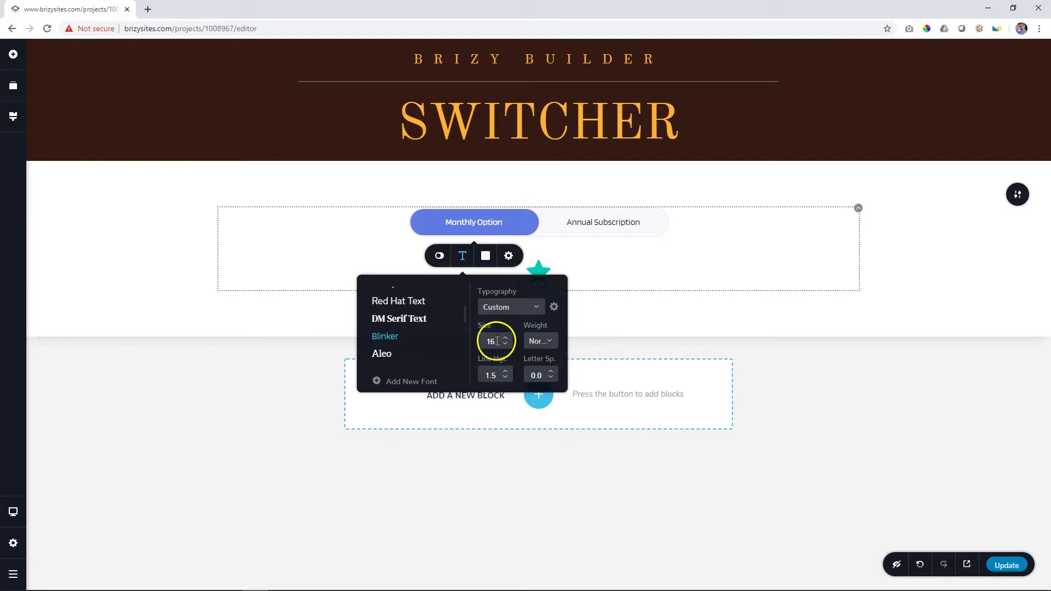
click(495, 340)
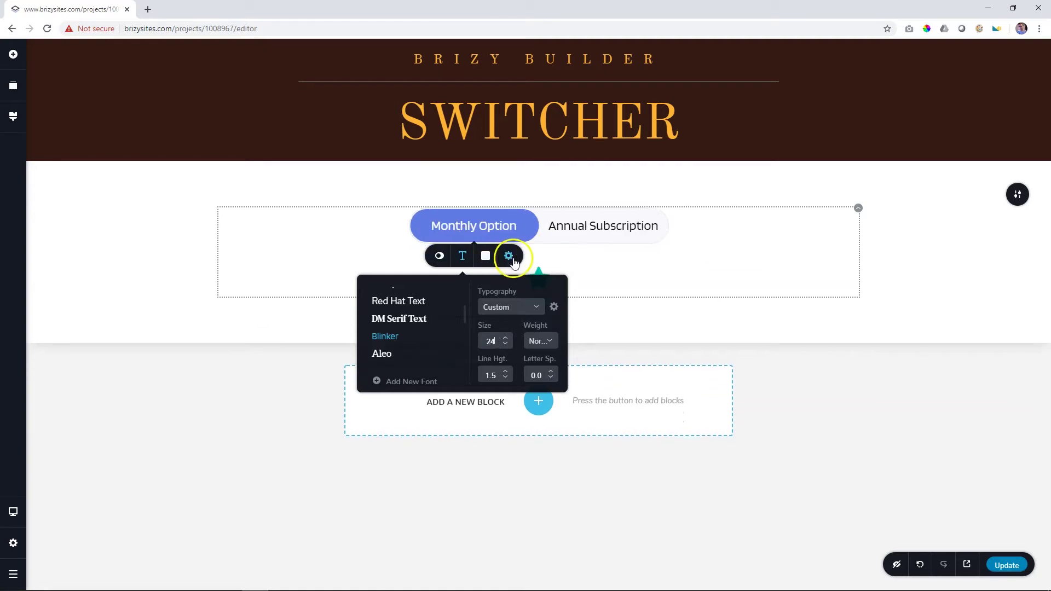
click(509, 256)
drag(502, 290, 509, 293)
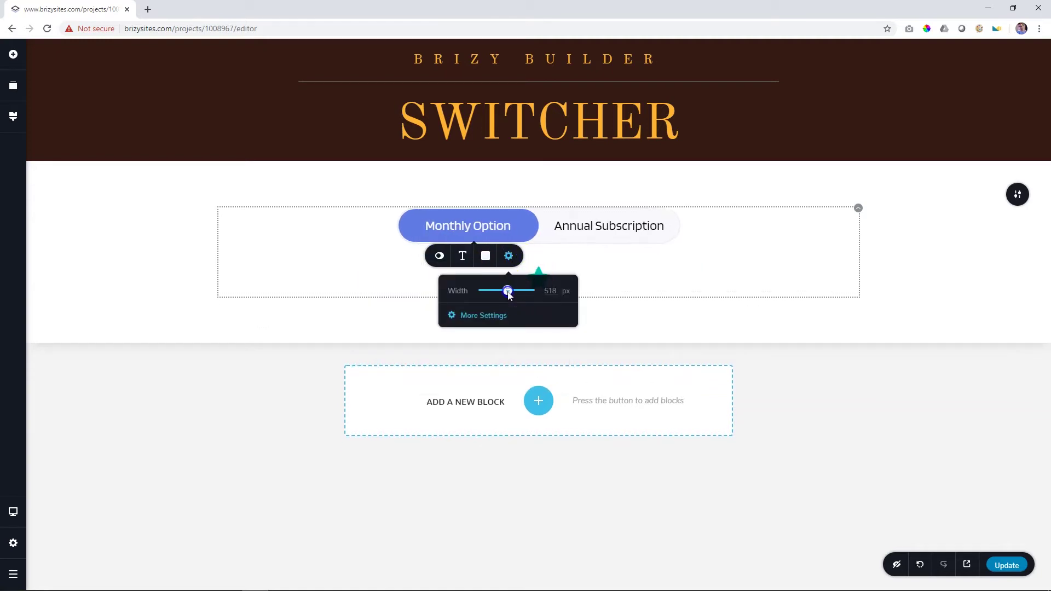
Give the Annual Subscription tab a purple background and a white label
click(489, 262)
click(487, 258)
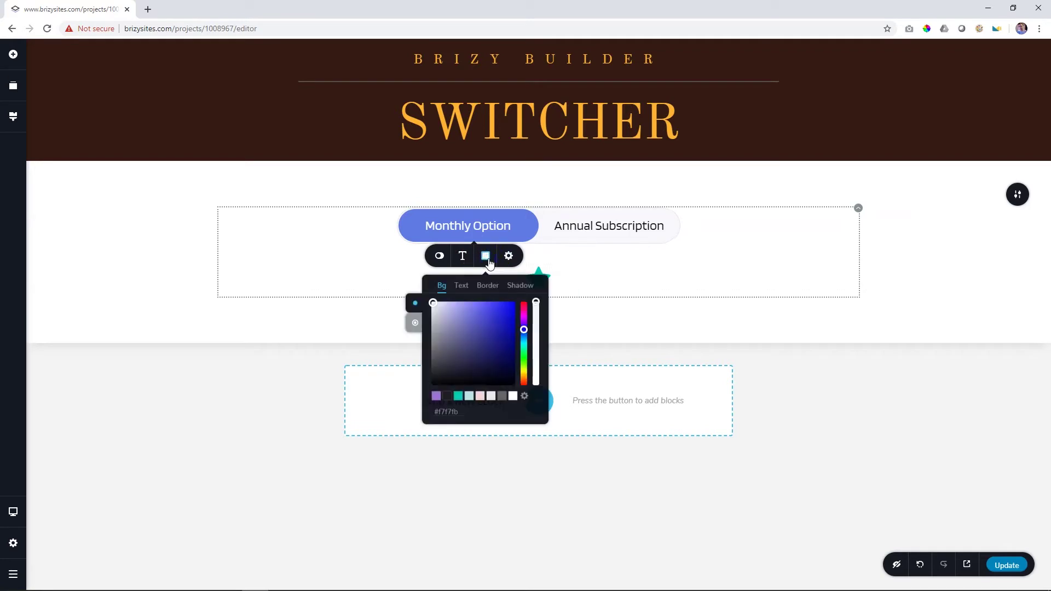
click(443, 289)
click(436, 395)
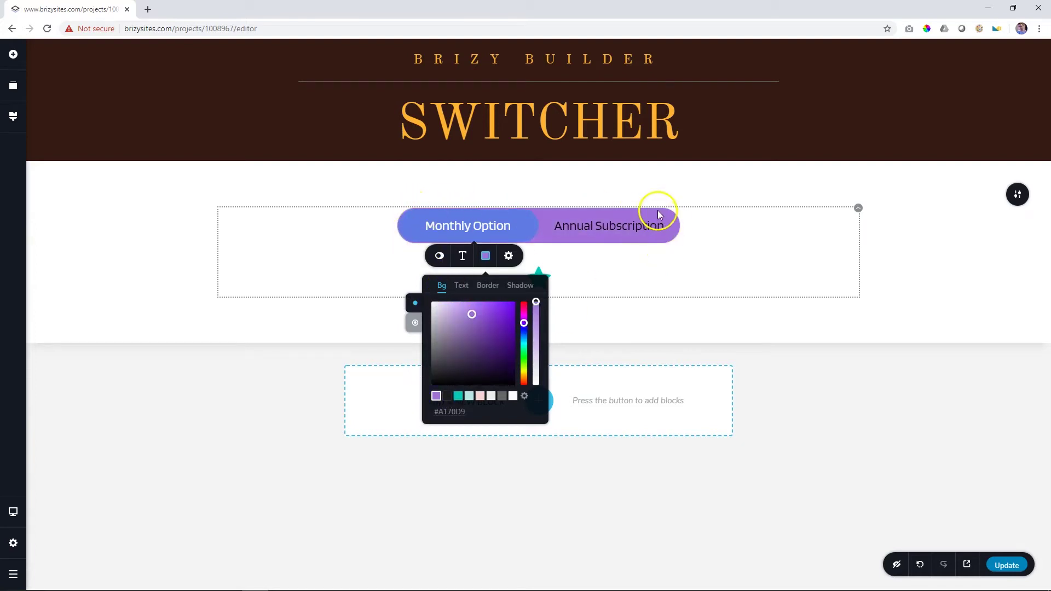
click(461, 285)
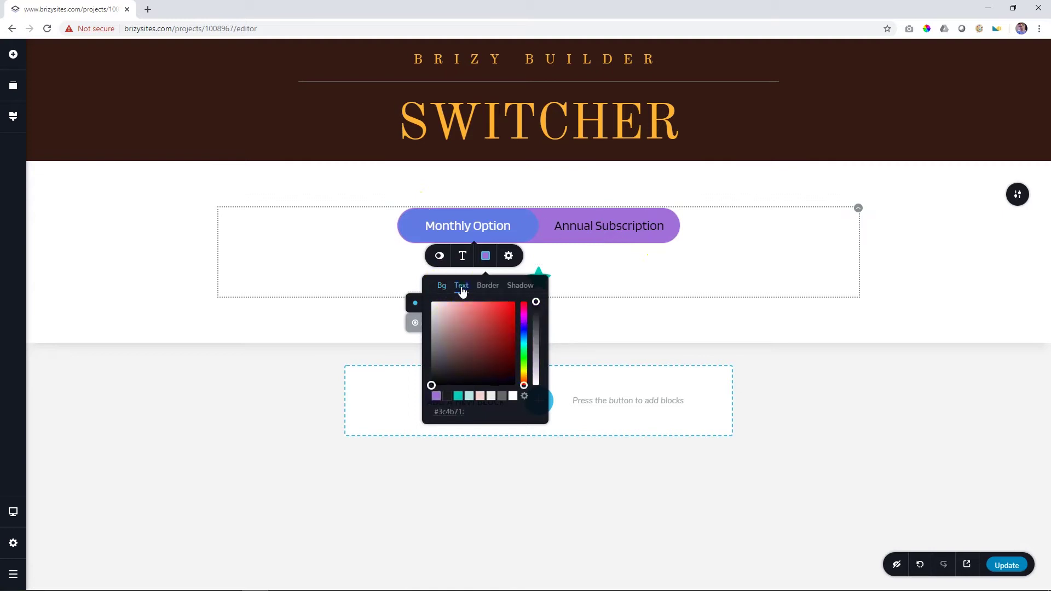
click(514, 396)
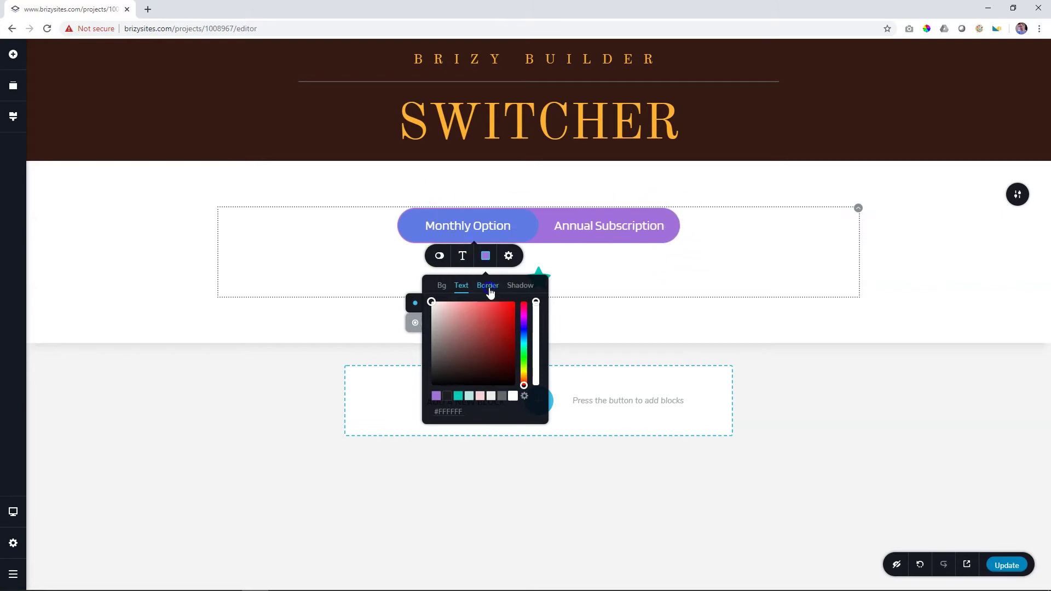
Add an outset shadow to the switcher with a value of 21 and about 26% opacity
click(489, 287)
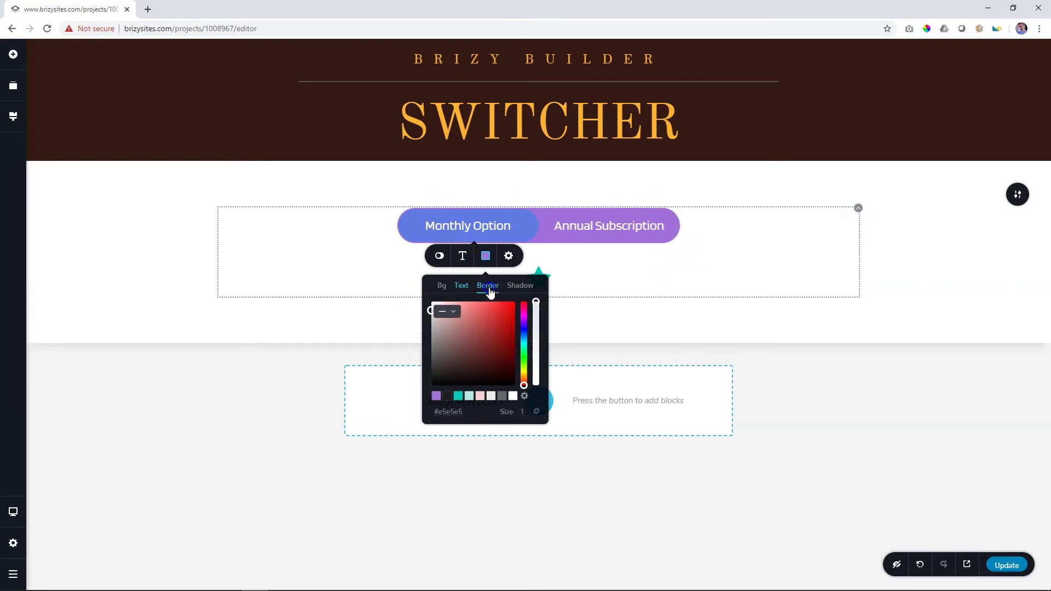
click(521, 286)
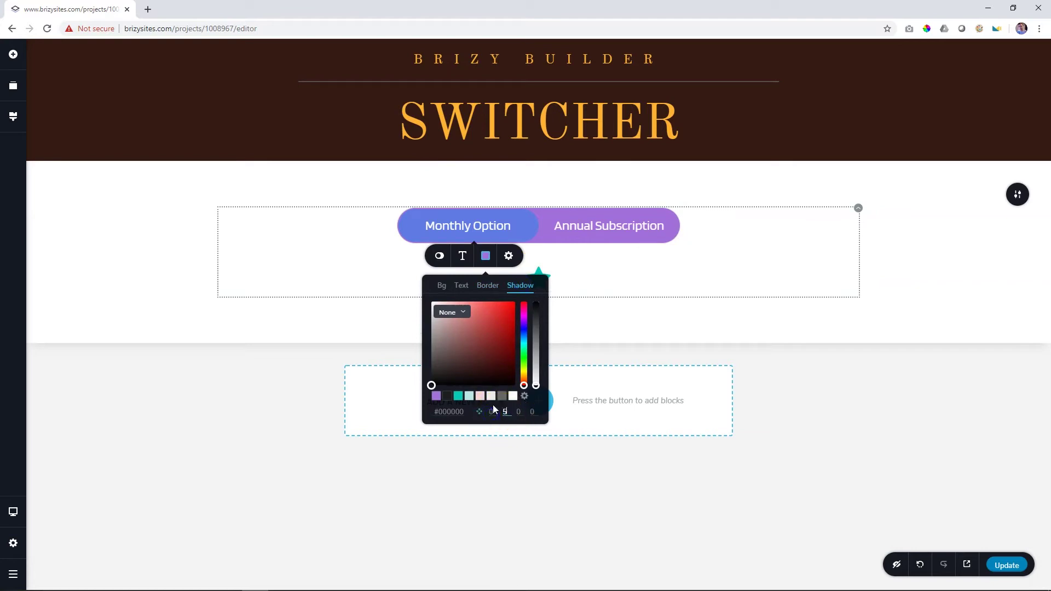
key(Tab)
text(2)
key(Tab)
text(1)
key(Tab)
click(539, 354)
drag(536, 301, 535, 363)
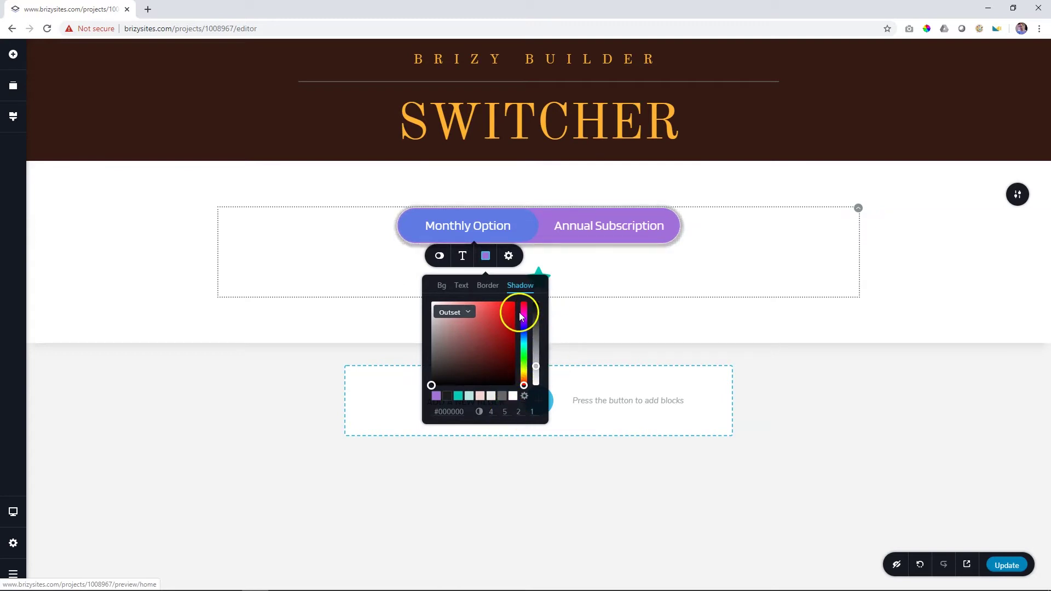
Refine the shadow with an offset of 10, 33% opacity and a value of 3
click(504, 415)
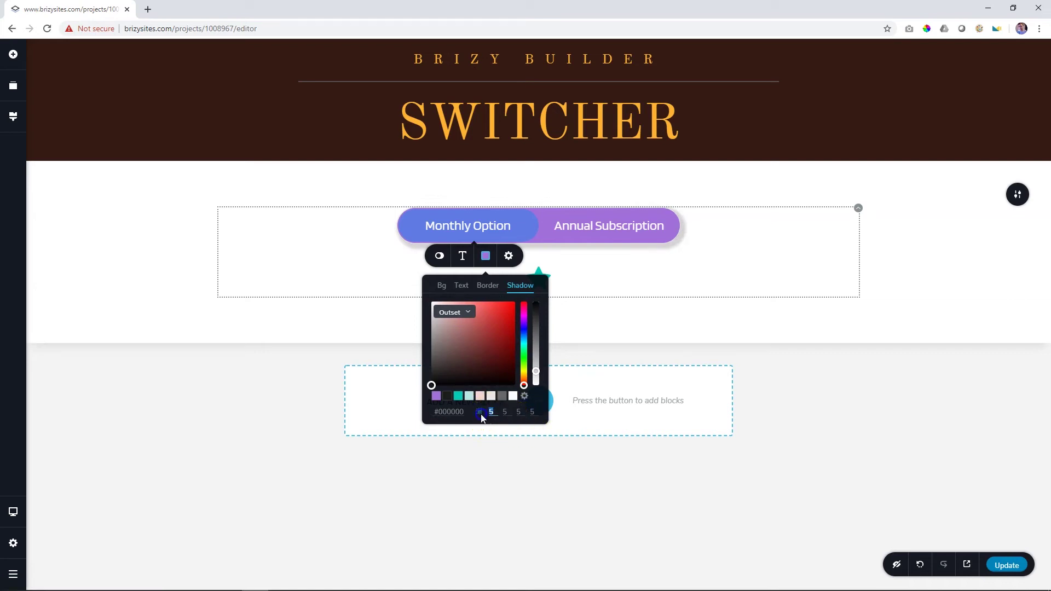
key(Tab)
key(Tab)
key(Tab)
drag(534, 371, 535, 358)
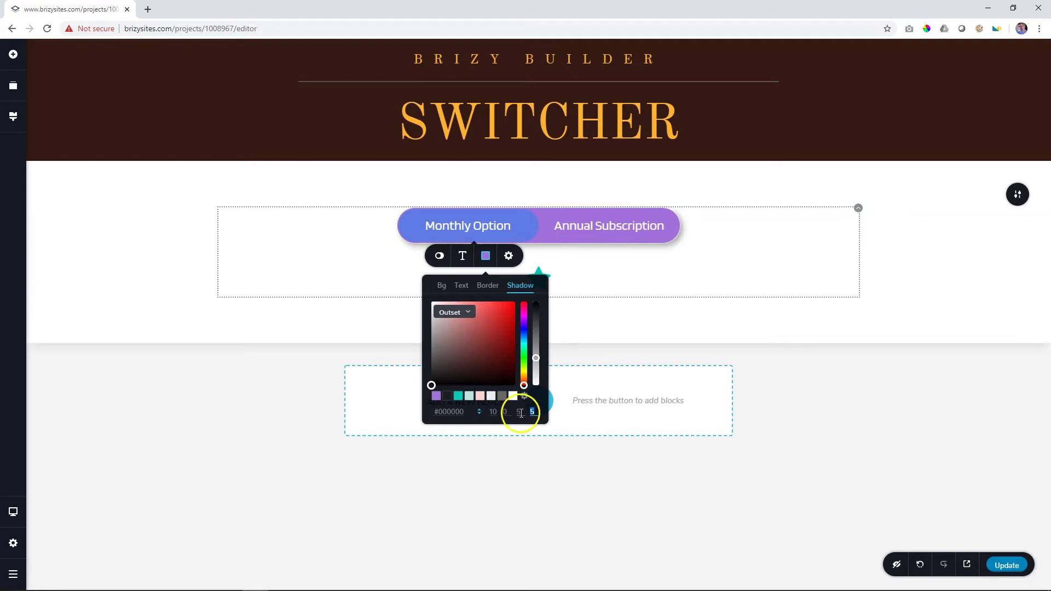
text(3)
key(Tab)
text(3)
Give the active Monthly Option tab a teal background
click(706, 257)
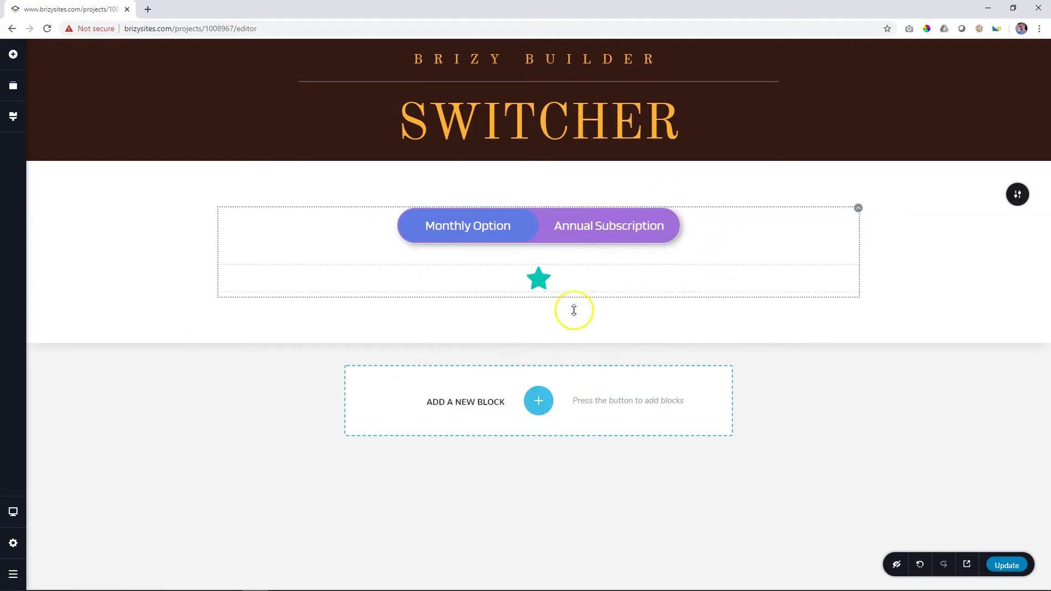
click(513, 225)
click(479, 262)
click(409, 330)
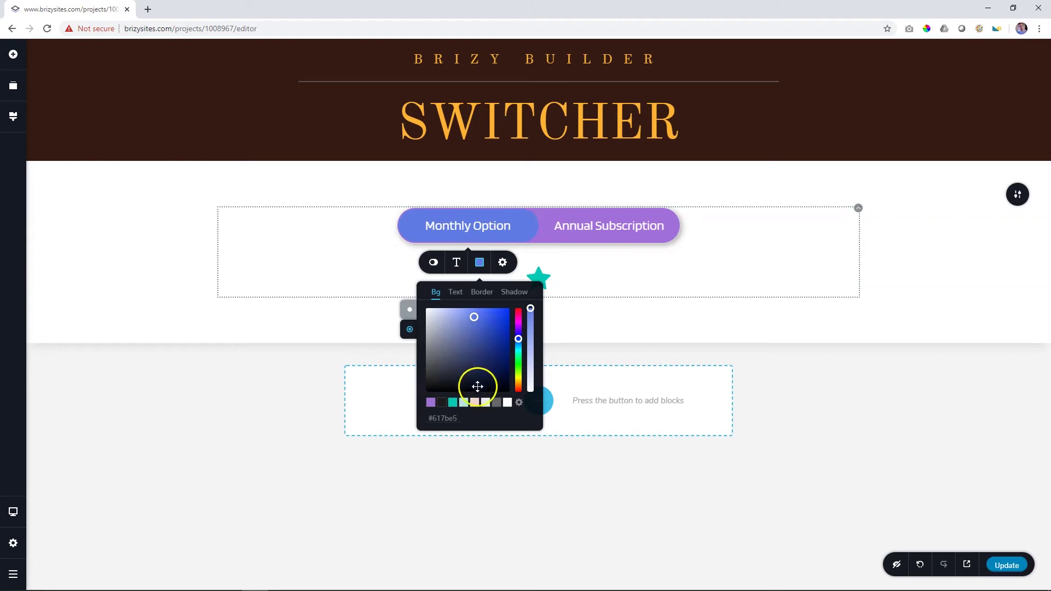
click(452, 403)
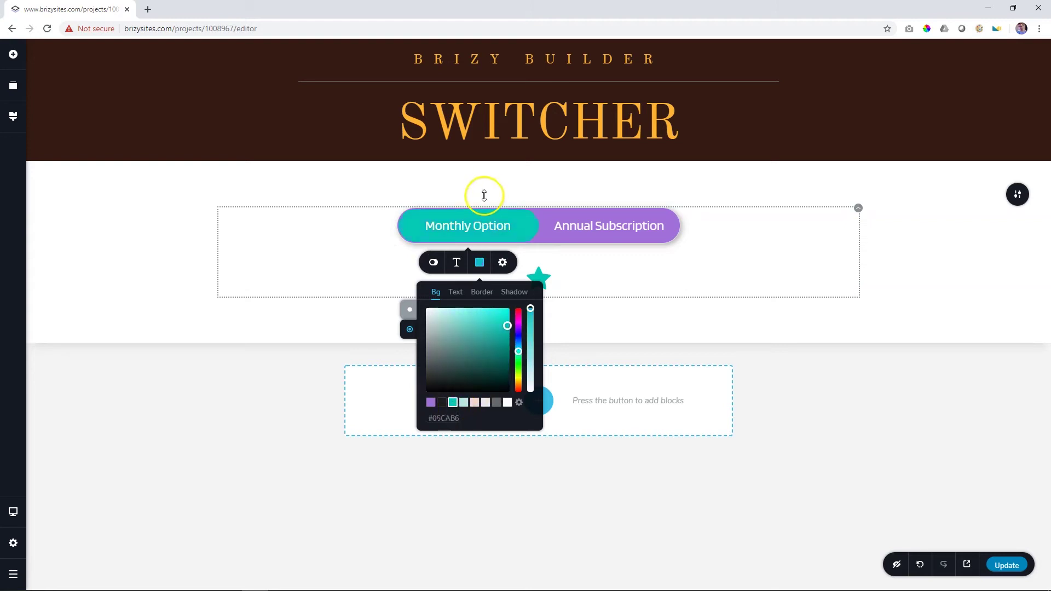
Make the active tab text dark and give the switcher a dark 2 px border
click(455, 291)
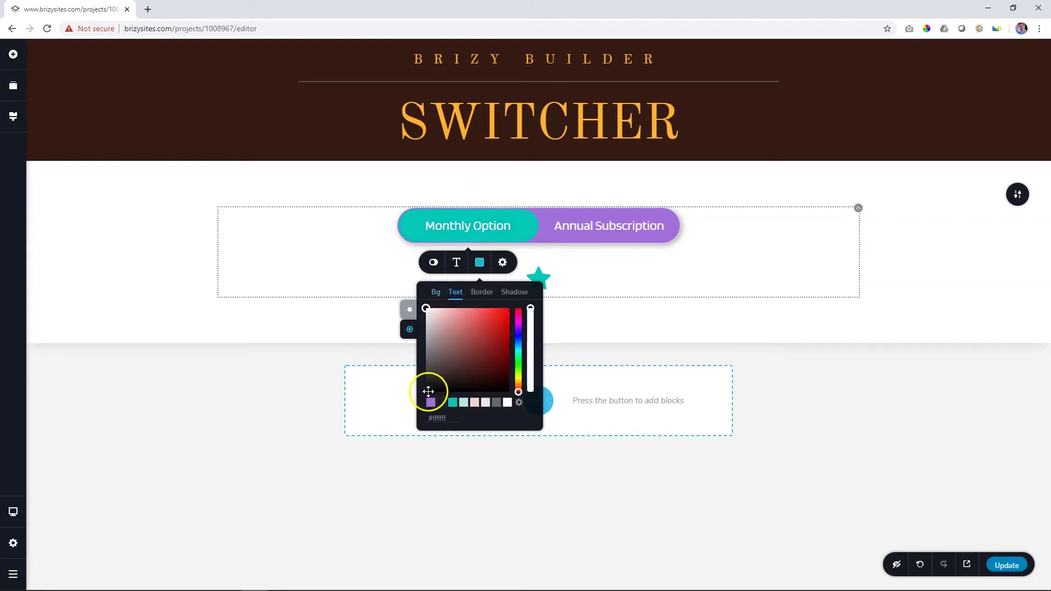
click(430, 401)
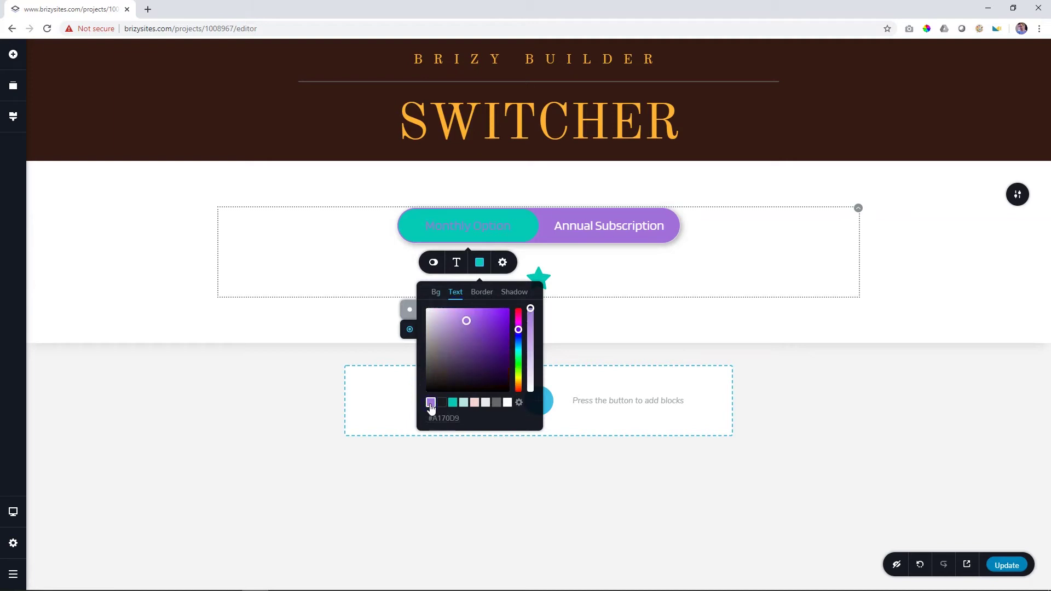
click(442, 403)
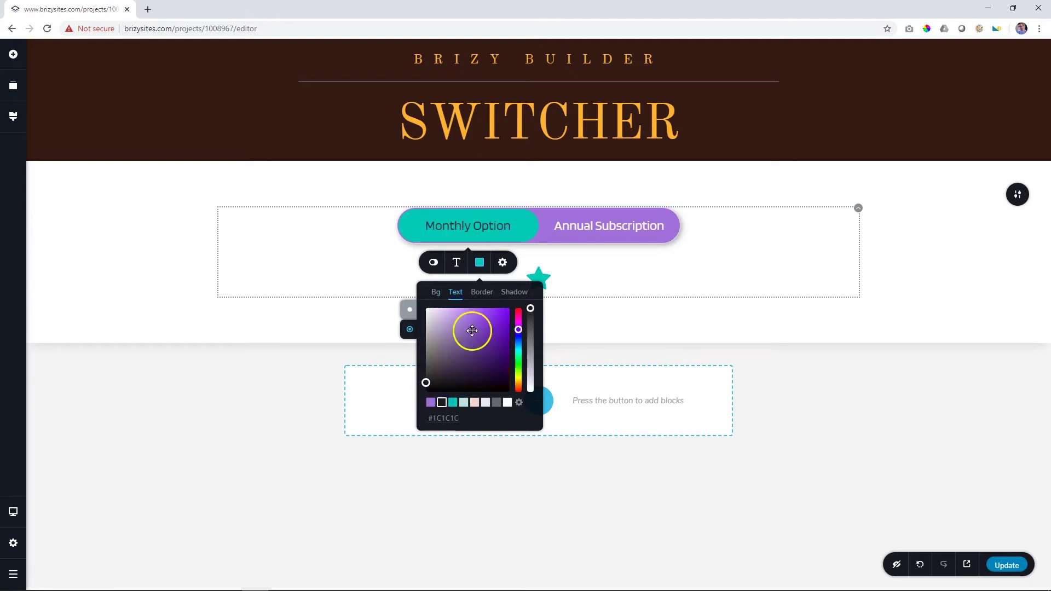
click(477, 295)
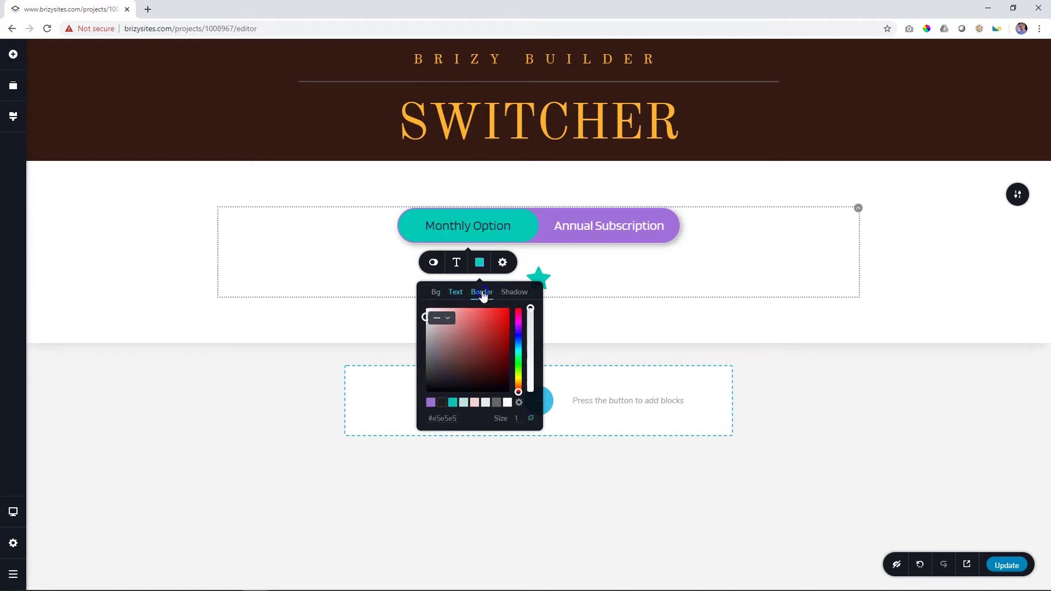
click(441, 403)
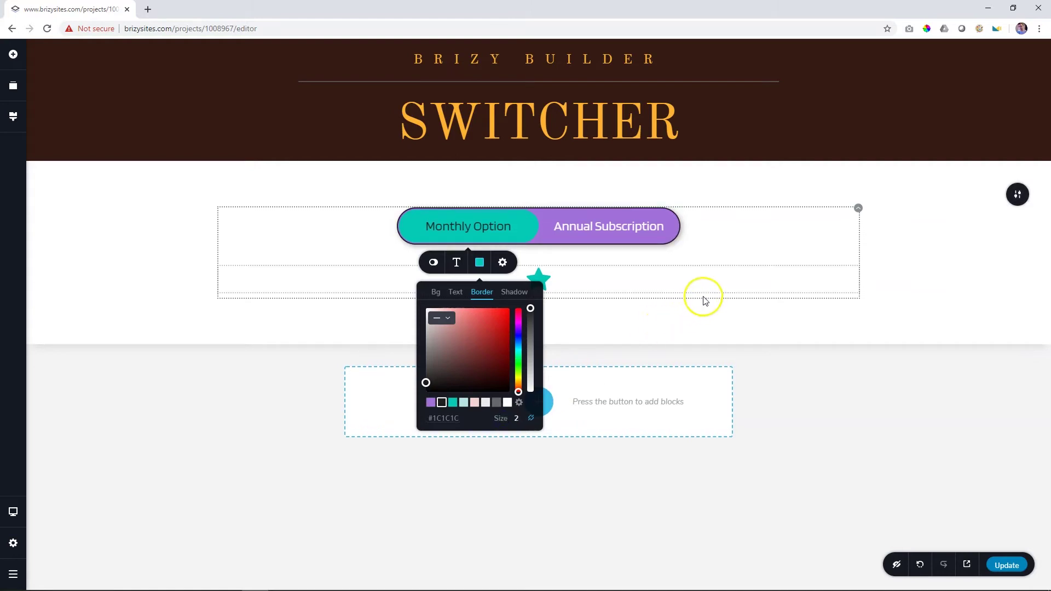
click(717, 267)
Flip between the two tabs and select the button in the Annual Subscription tab
click(520, 232)
click(588, 230)
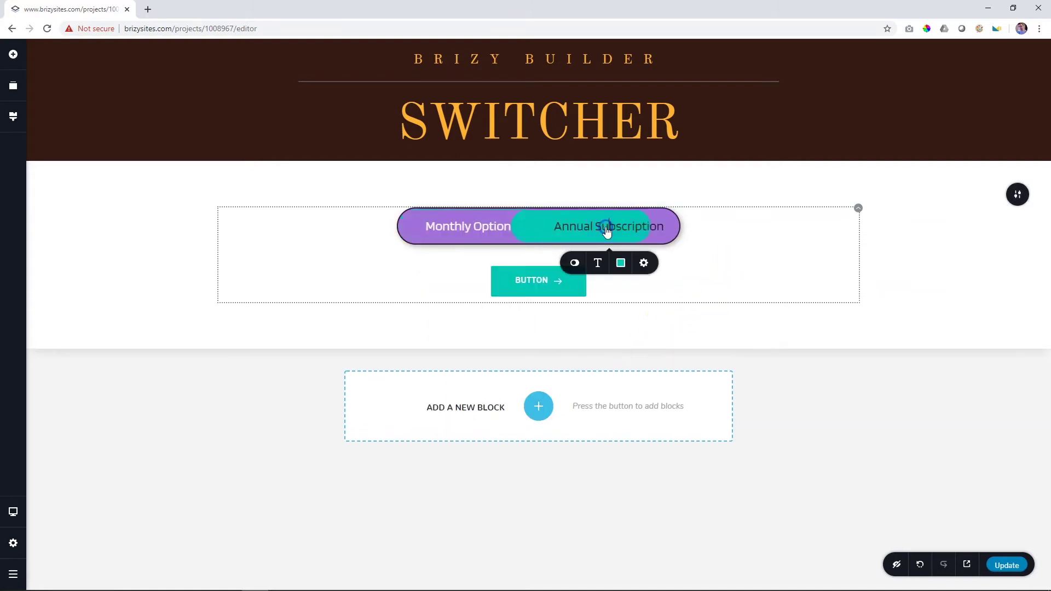
click(534, 225)
click(602, 228)
click(479, 226)
click(598, 230)
click(534, 225)
click(640, 230)
click(539, 282)
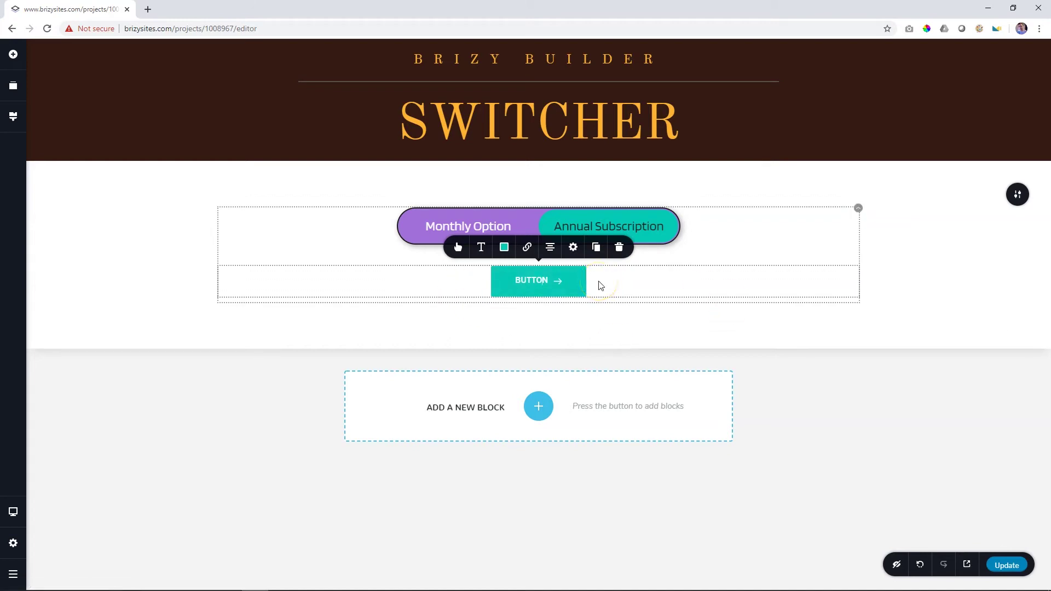
Add a two-column row with an image and video above the Annual tab's button
click(13, 53)
scroll(131, 485, down, 2)
drag(116, 475, 487, 263)
drag(71, 77, 380, 307)
drag(140, 85, 685, 387)
Add a divider and a gallery below the star on the Monthly Option tab
click(485, 230)
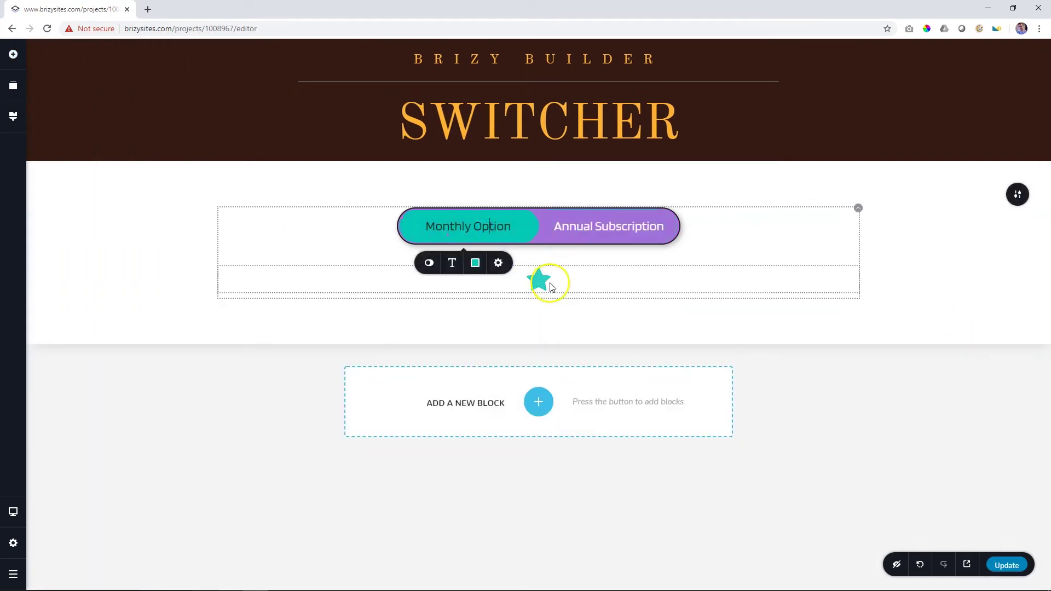
click(14, 54)
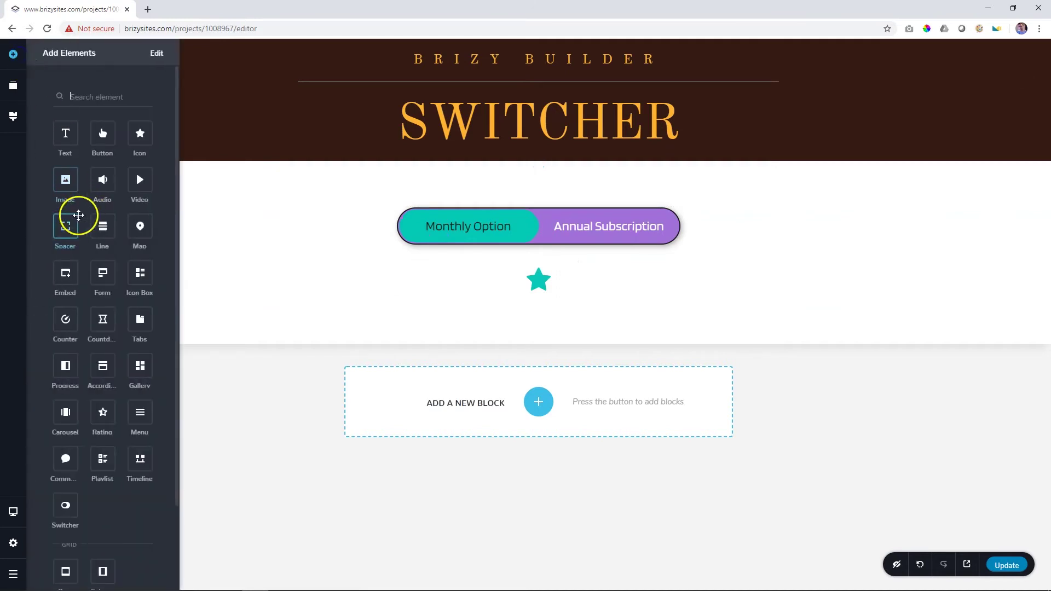
drag(103, 226, 476, 294)
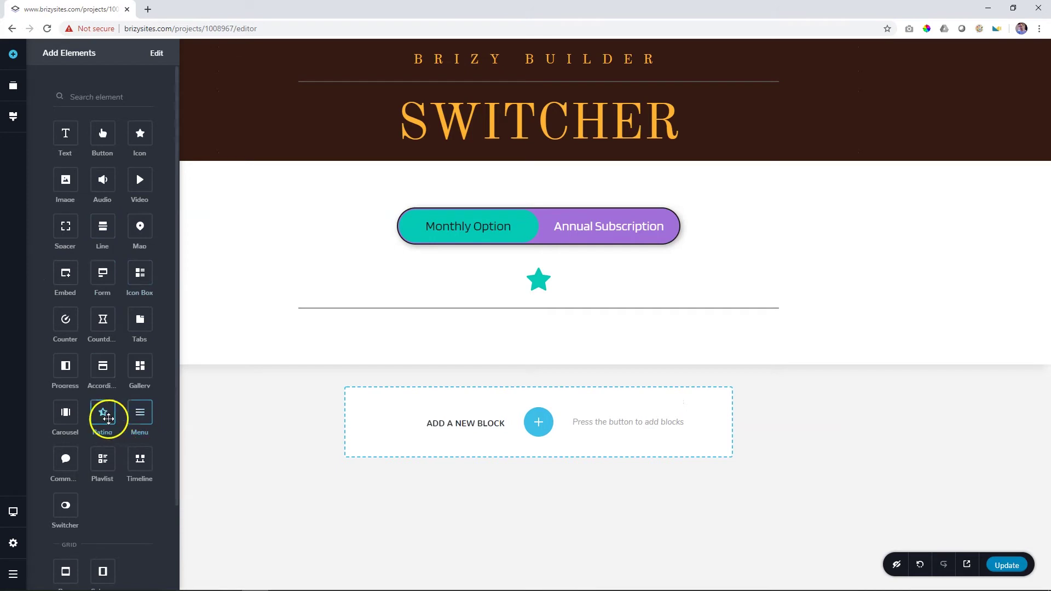
drag(139, 368, 436, 316)
click(937, 320)
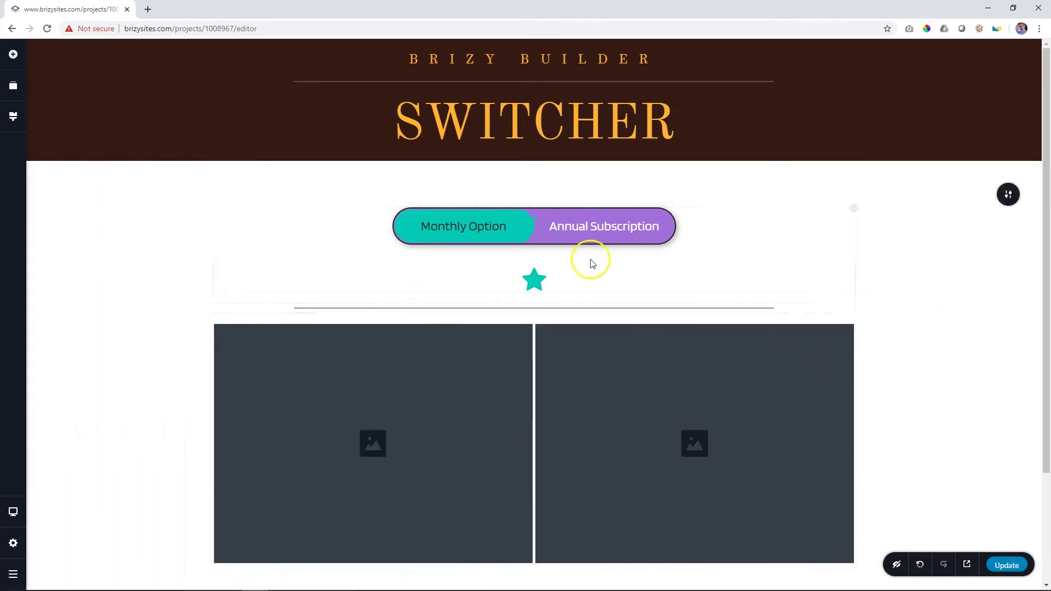
Check both tabs' content, then save the page with Update
click(508, 233)
click(598, 226)
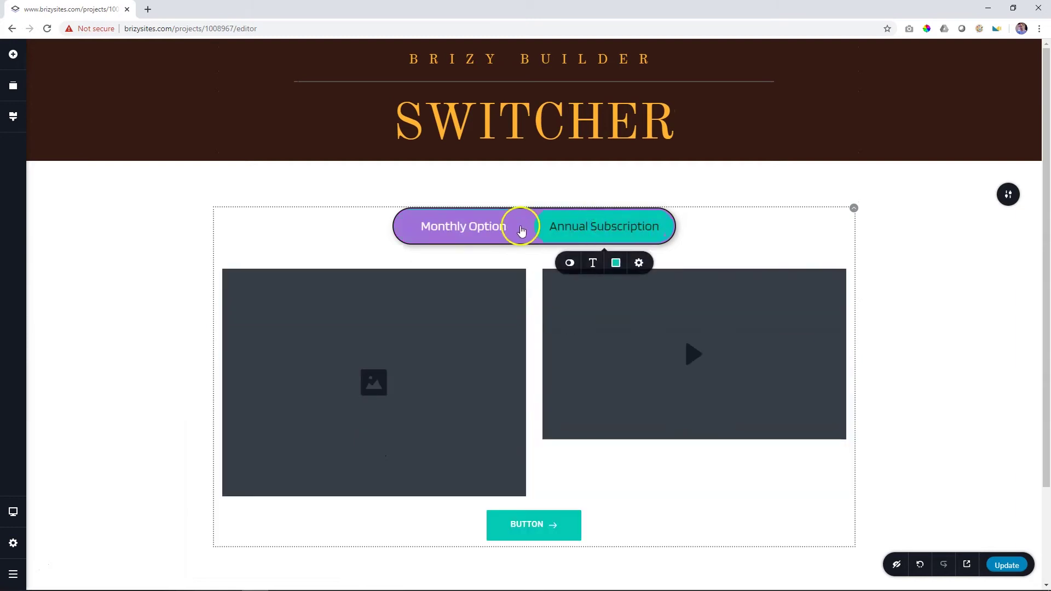
click(498, 229)
click(583, 228)
click(524, 225)
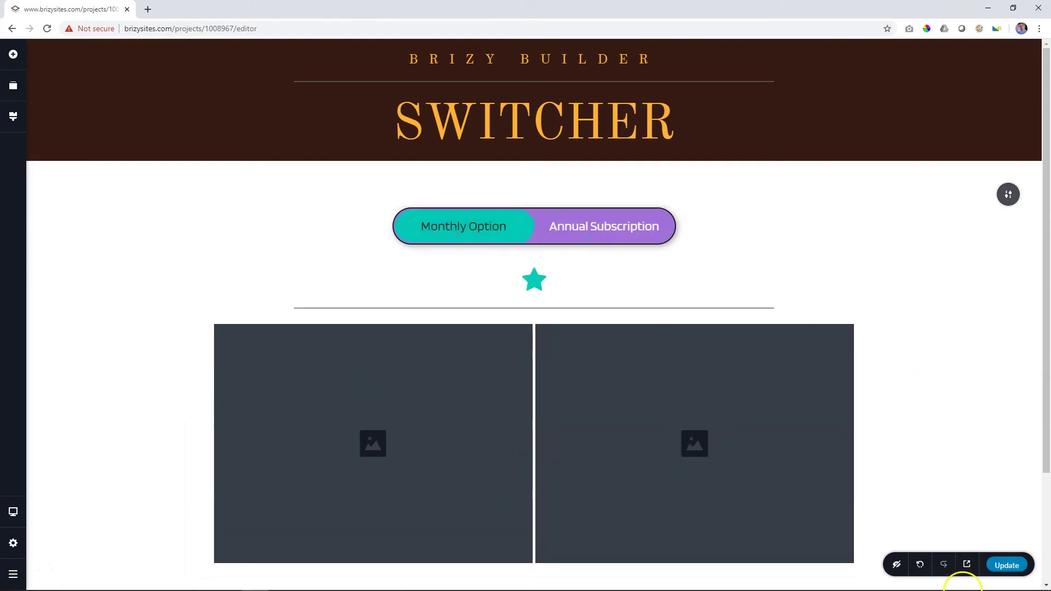
click(1007, 567)
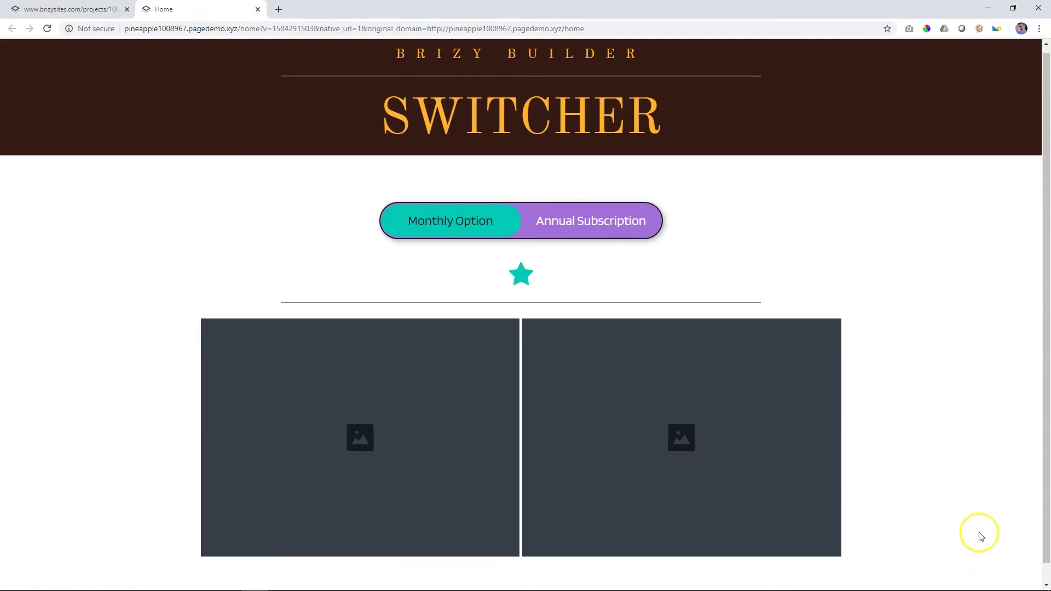
In the live preview, toggle between Annual Subscription and Monthly Option, then return to the editor
scroll(980, 535, down, 1)
scroll(980, 536, up, 1)
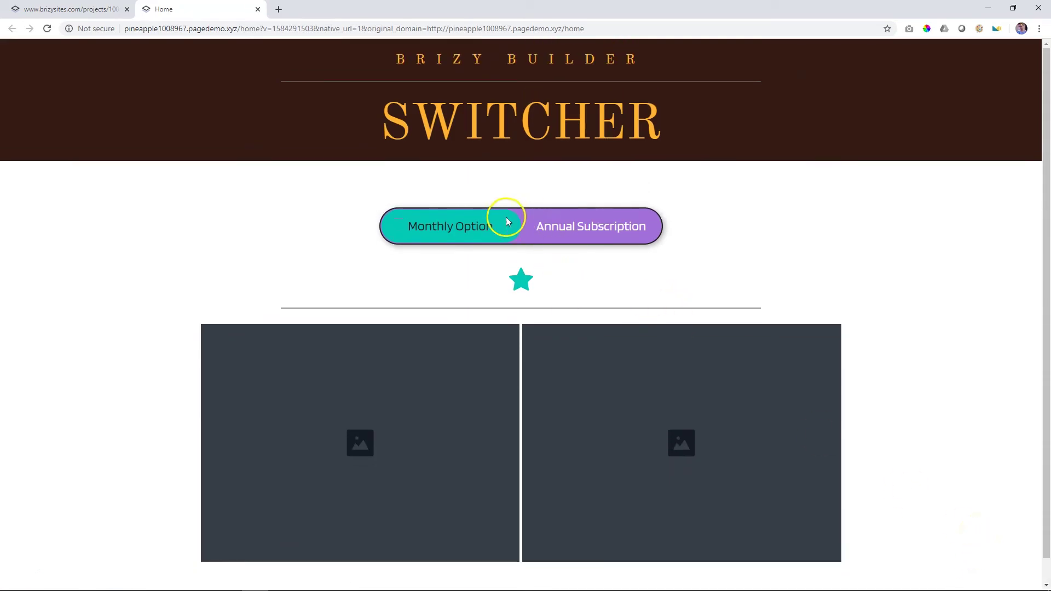
click(539, 228)
click(483, 226)
click(587, 228)
click(491, 227)
key(ctrl+Tab)
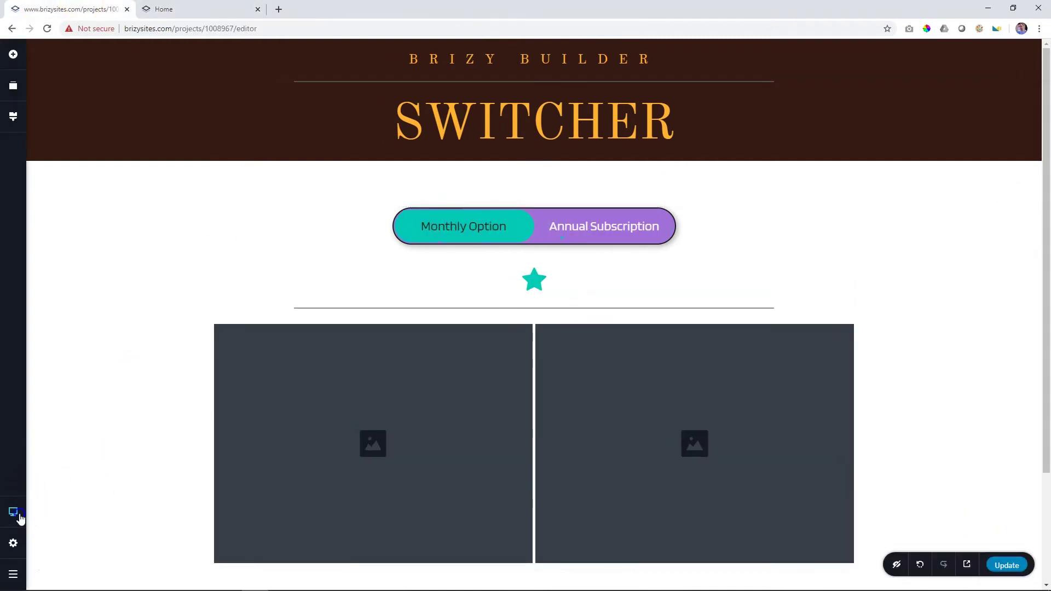
Switch to the tablet layout and check both switcher tabs
mouse_move(13, 511)
click(76, 505)
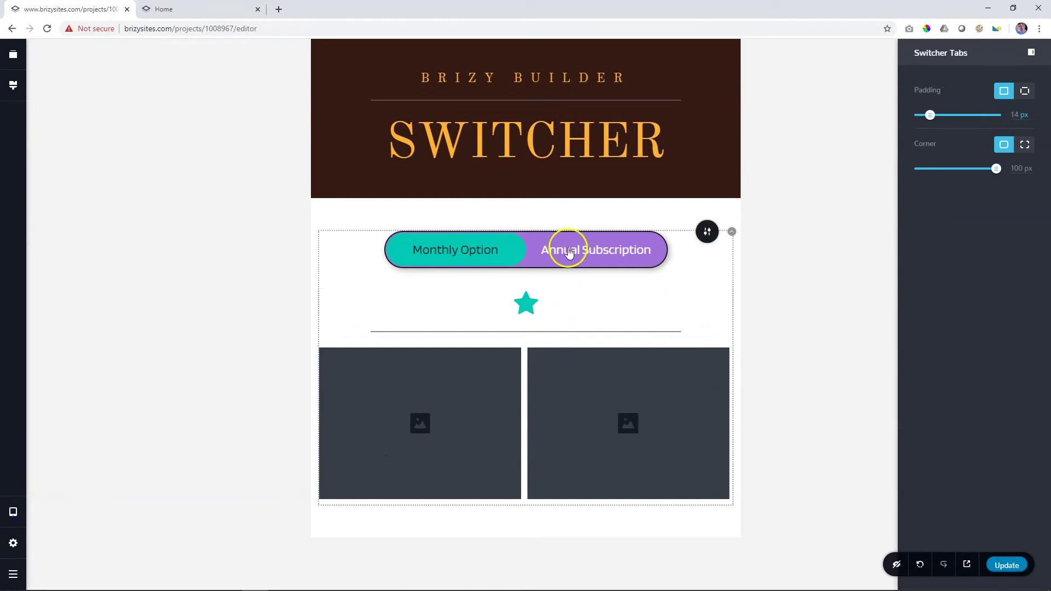
click(571, 249)
click(487, 250)
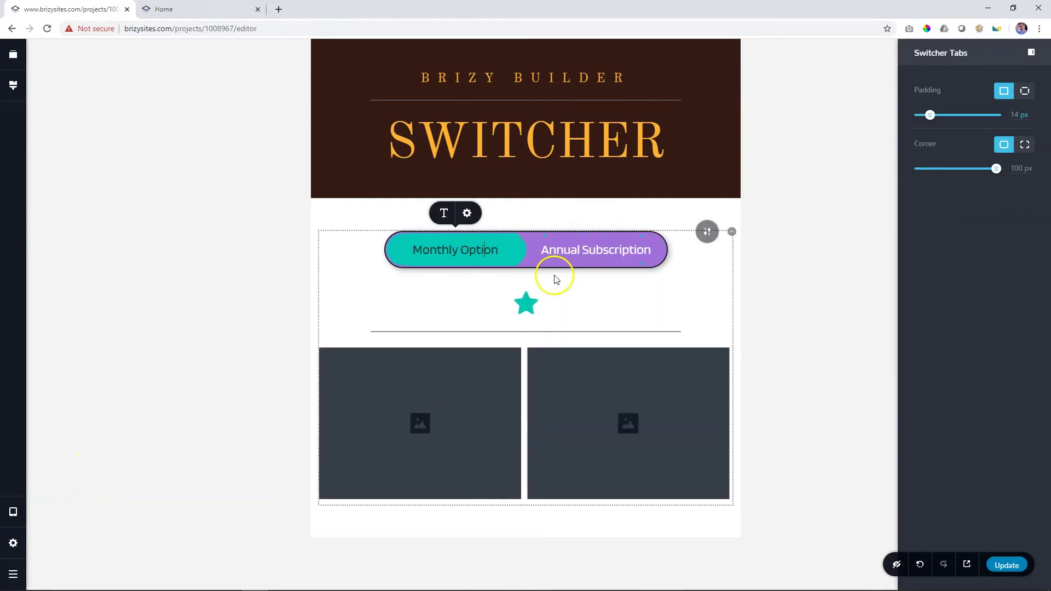
Set the tablet tab labels to size 16 and narrow the switcher to about 416 px
click(465, 212)
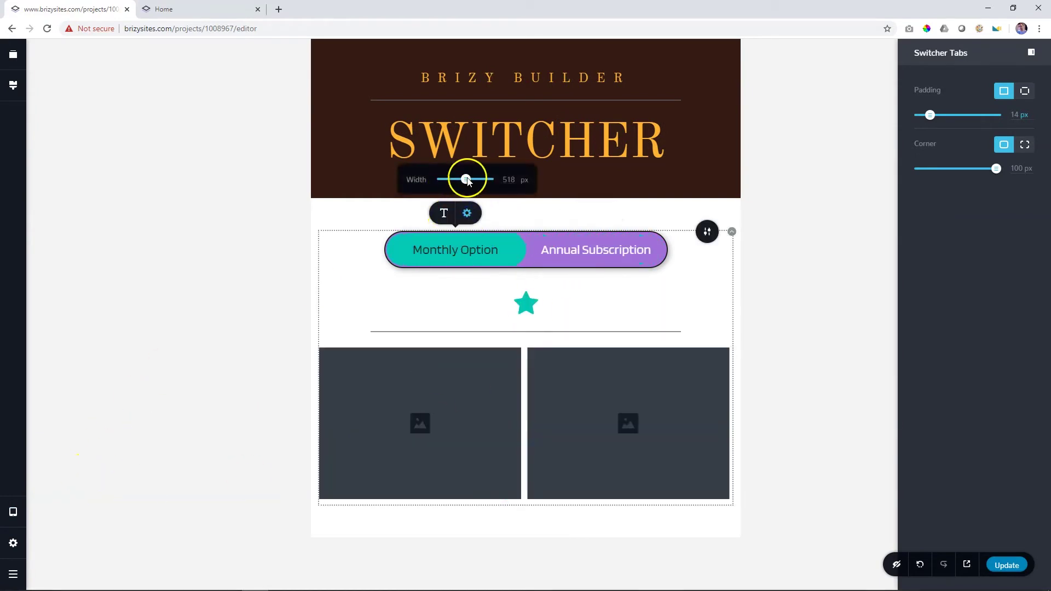
click(443, 217)
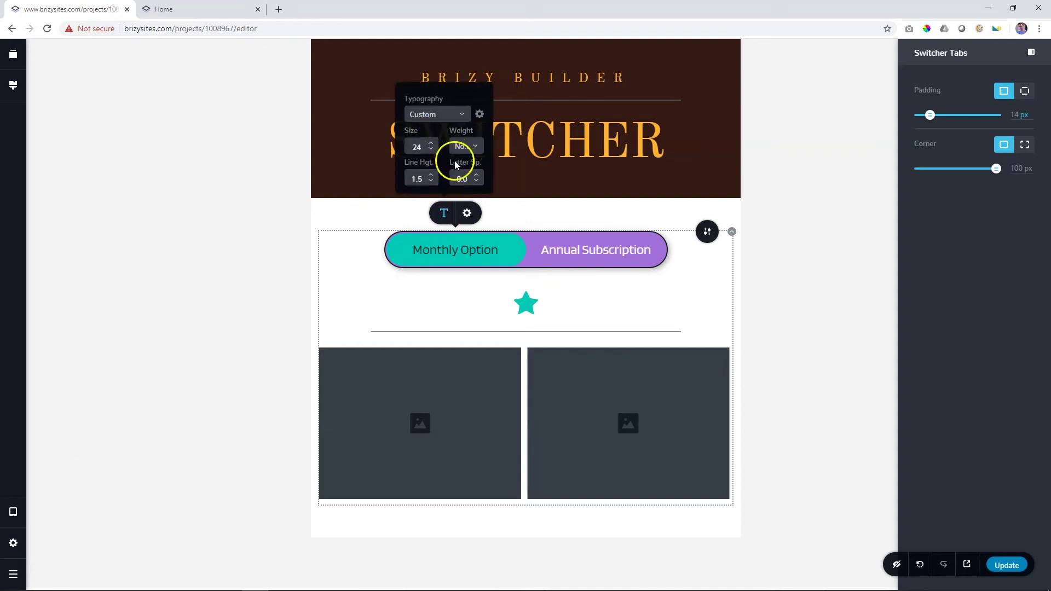
double_click(418, 148)
click(424, 178)
click(468, 214)
drag(471, 186, 463, 182)
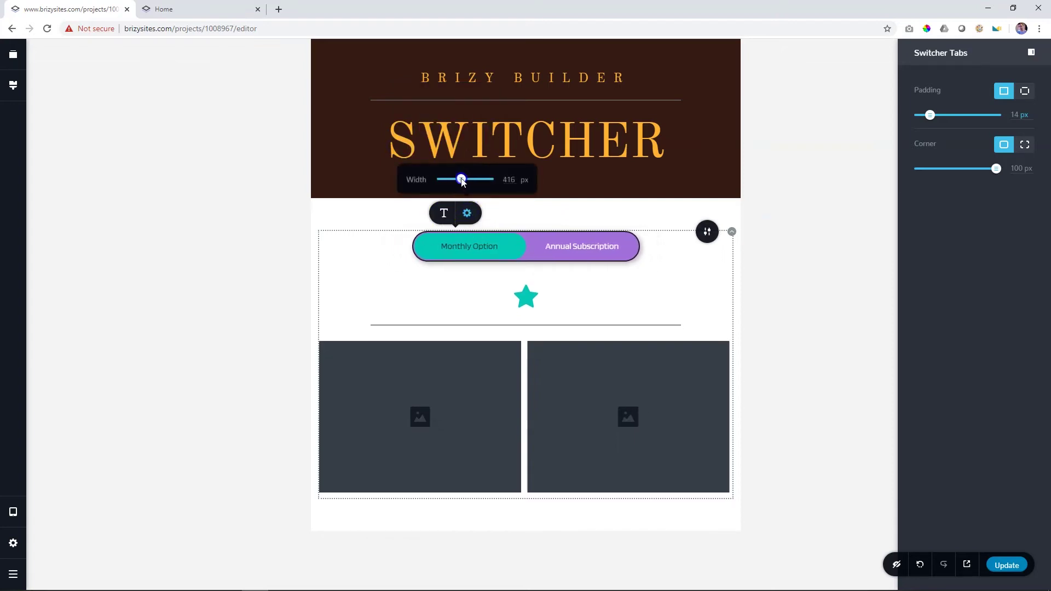
In the mobile layout, set the switcher's tab labels to size 14
click(16, 513)
click(60, 530)
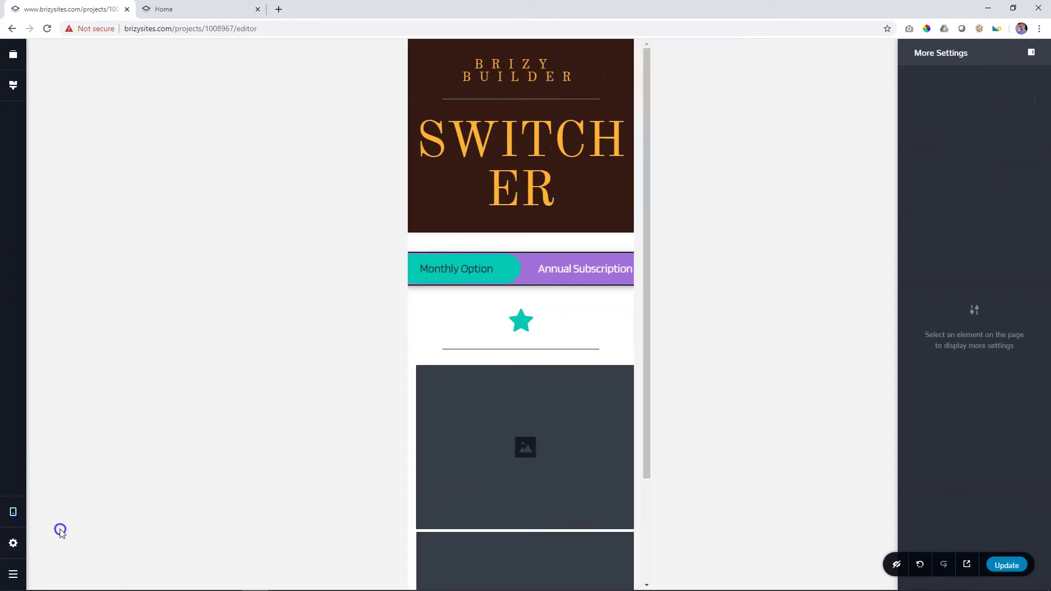
click(507, 269)
click(438, 233)
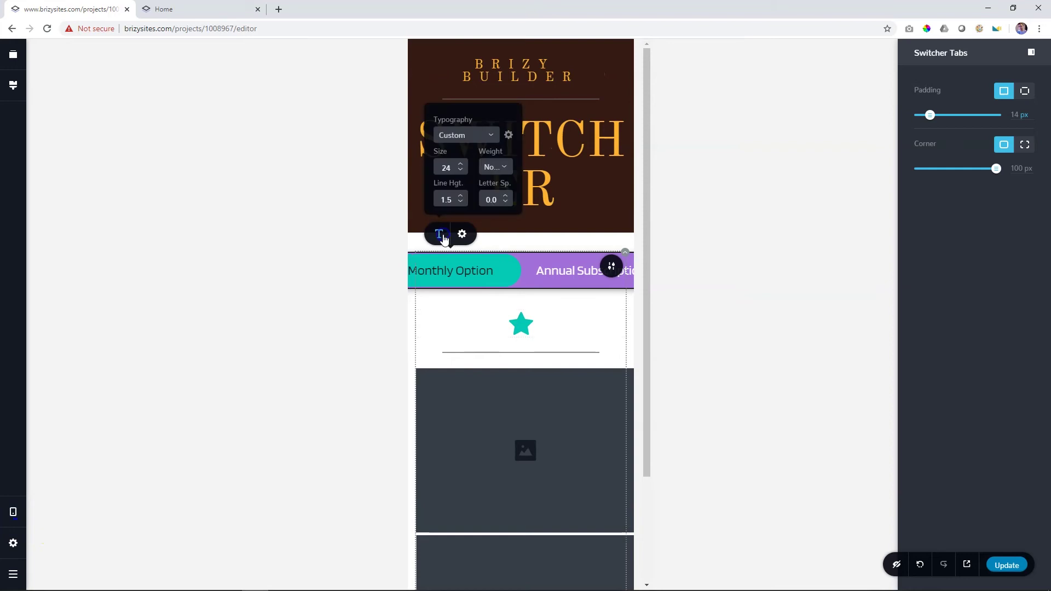
click(440, 168)
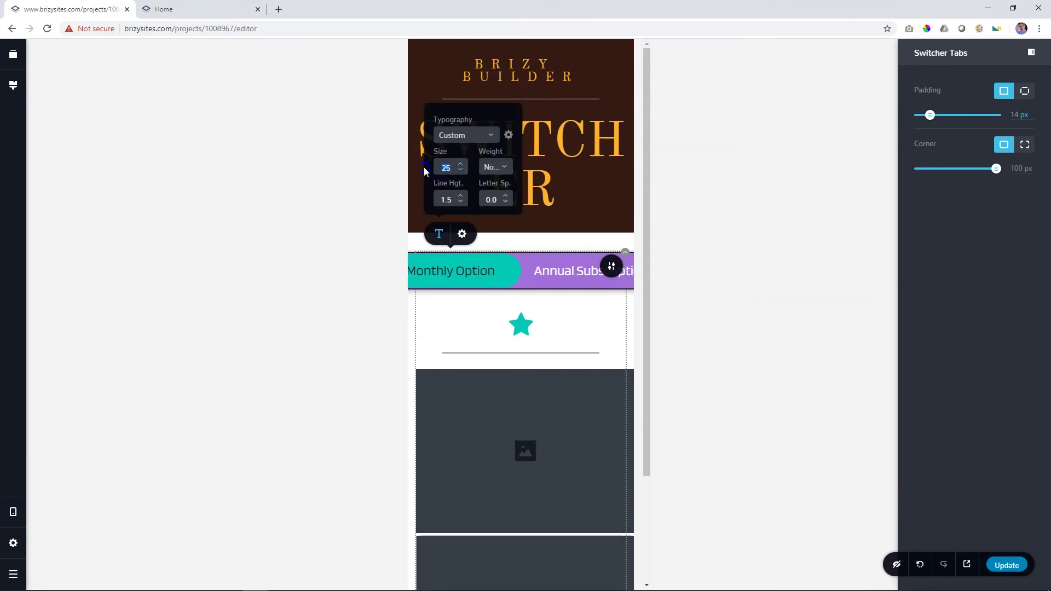
click(462, 233)
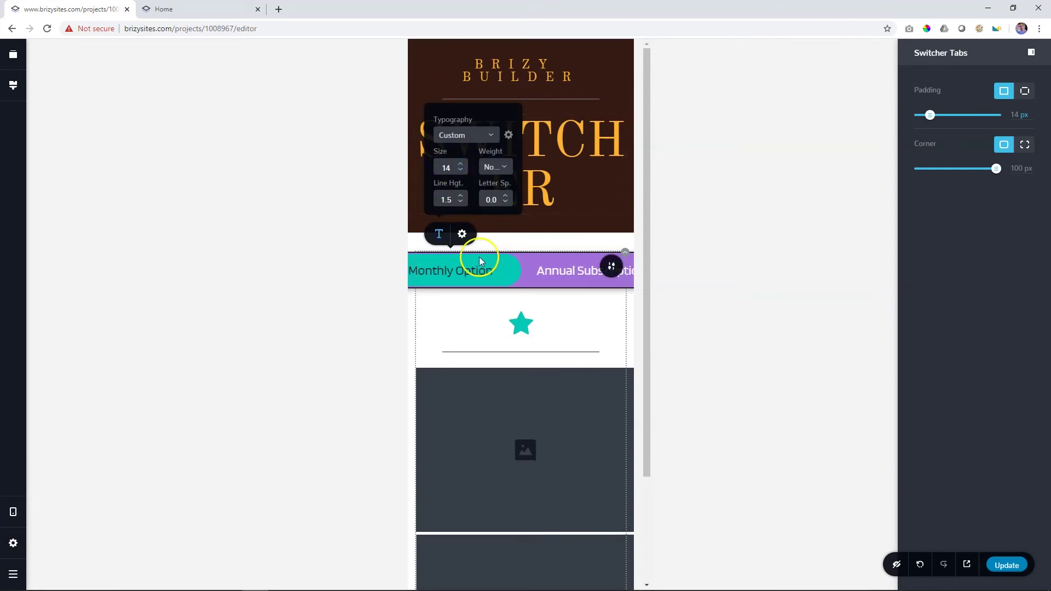
Narrow the mobile switcher to 335 px and go back to the desktop layout
click(493, 207)
drag(494, 210, 486, 205)
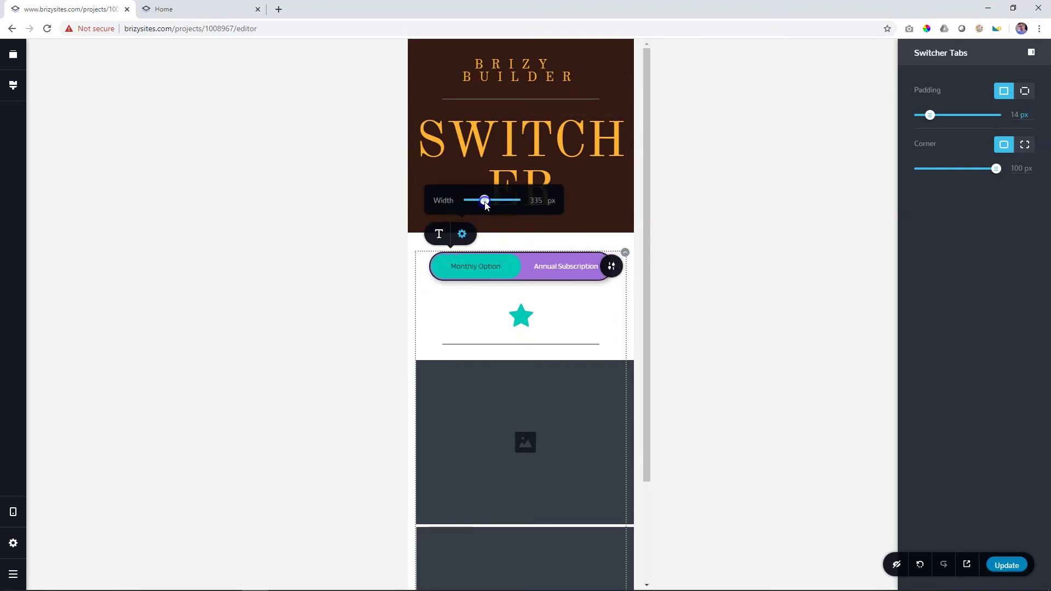
click(560, 325)
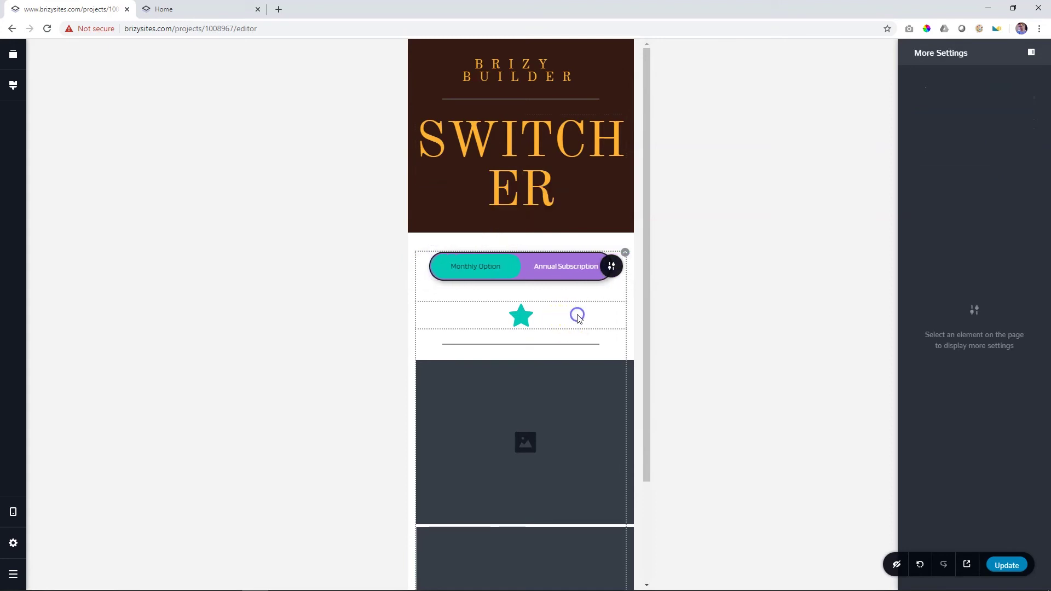
click(14, 511)
click(68, 474)
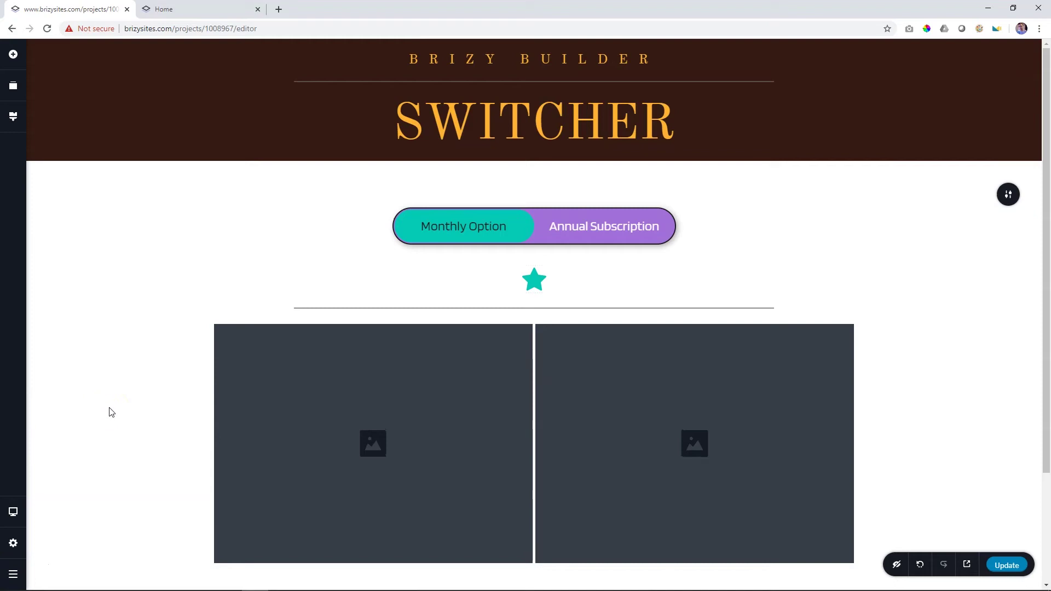
key(ctrl+shift+t)
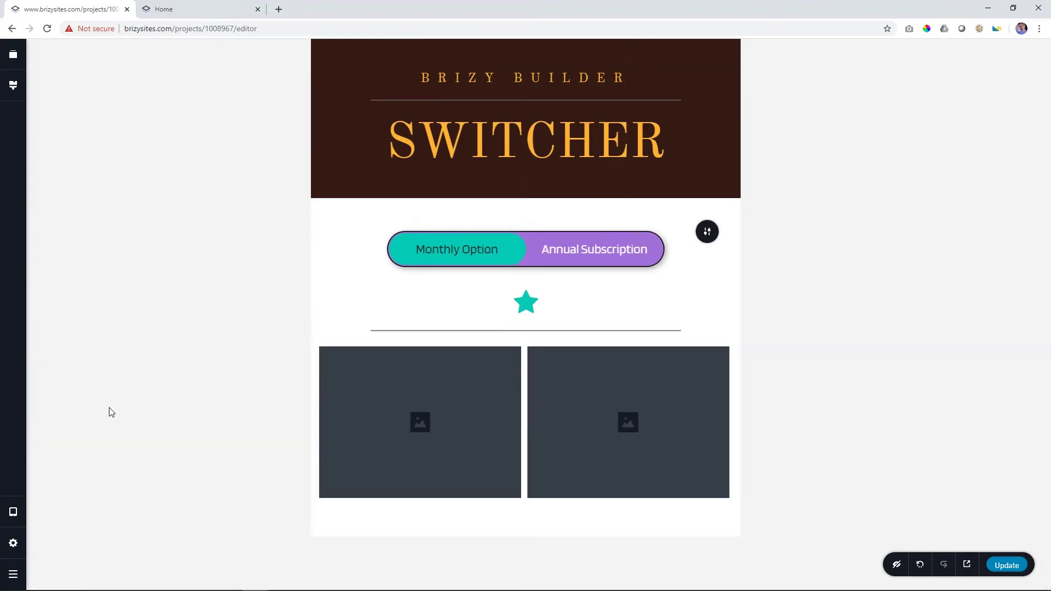
key(ctrl+shift+m)
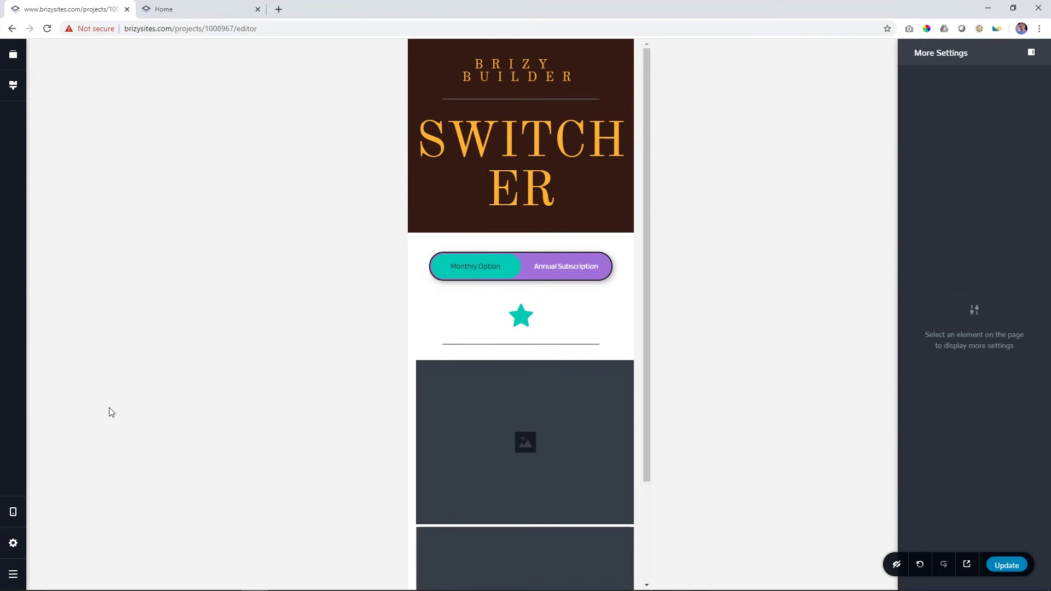
key(ctrl+shift+t)
key(ctrl+shift+d)
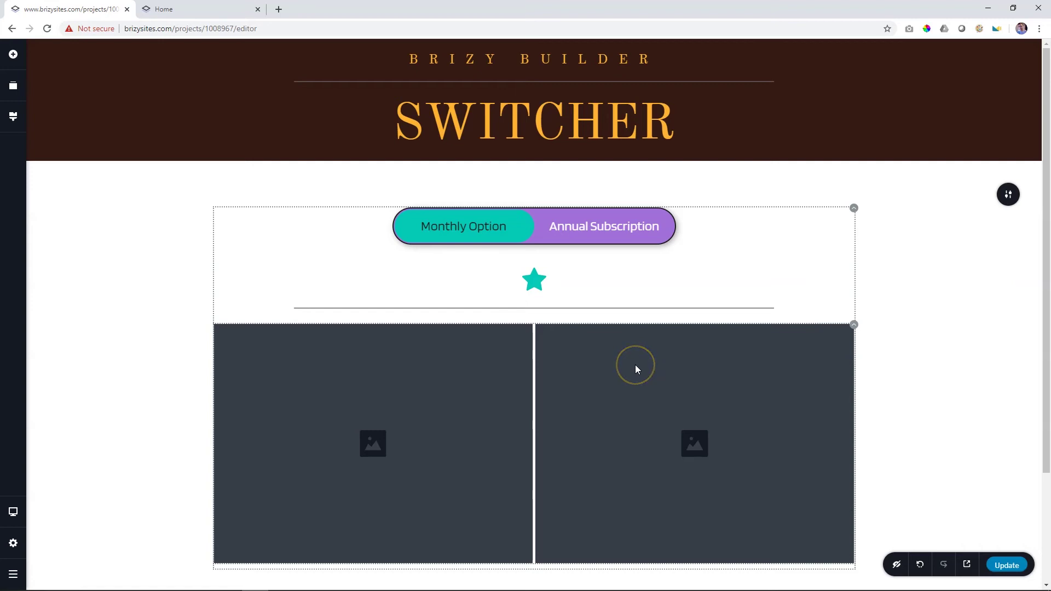
click(610, 228)
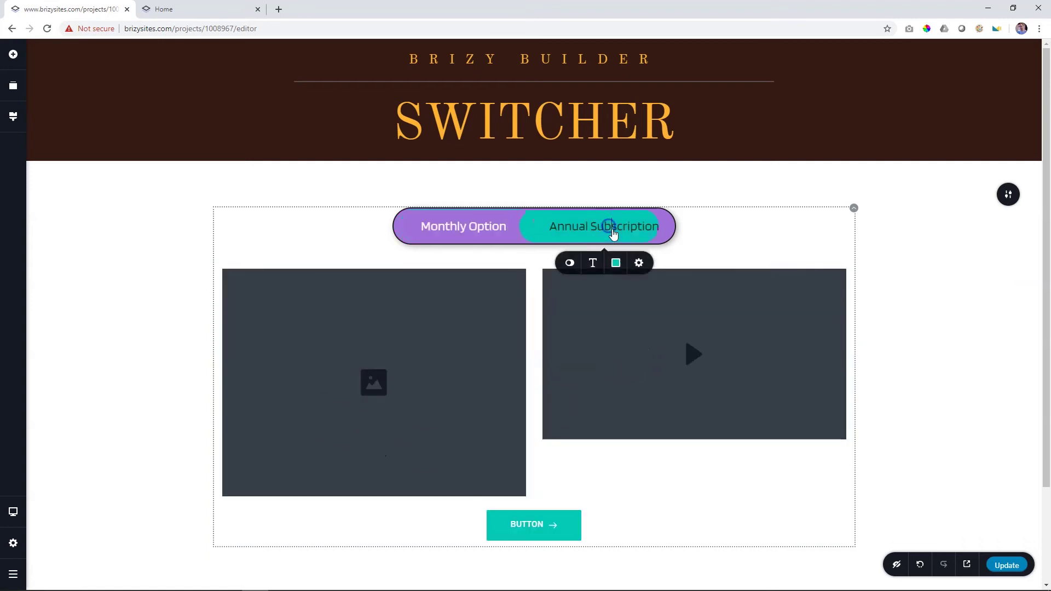
click(474, 229)
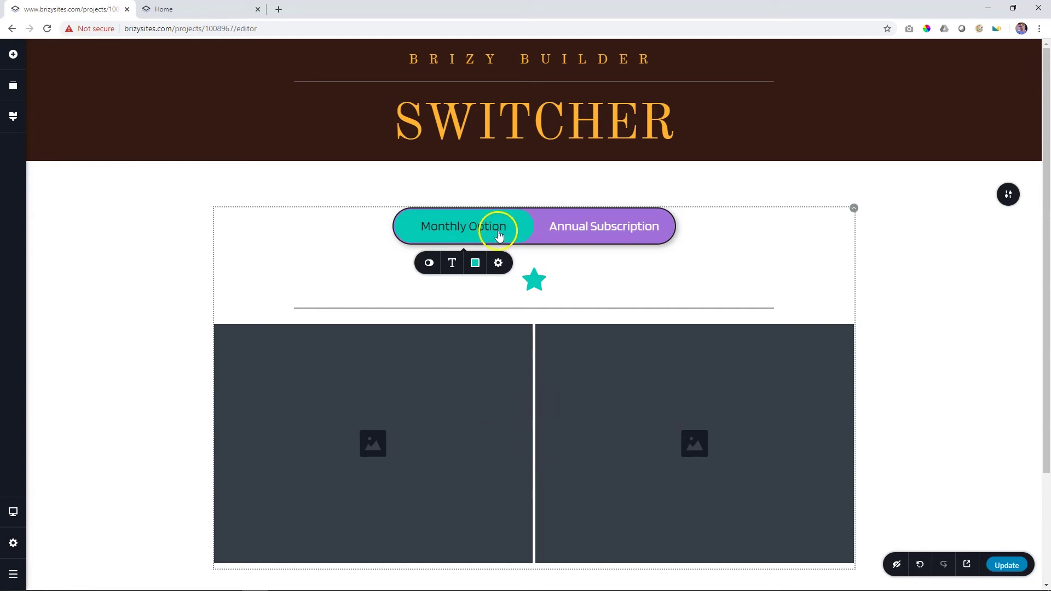
Check the Monthly Option and Annual Subscription tabs, ending on Annual Subscription
key(Left)
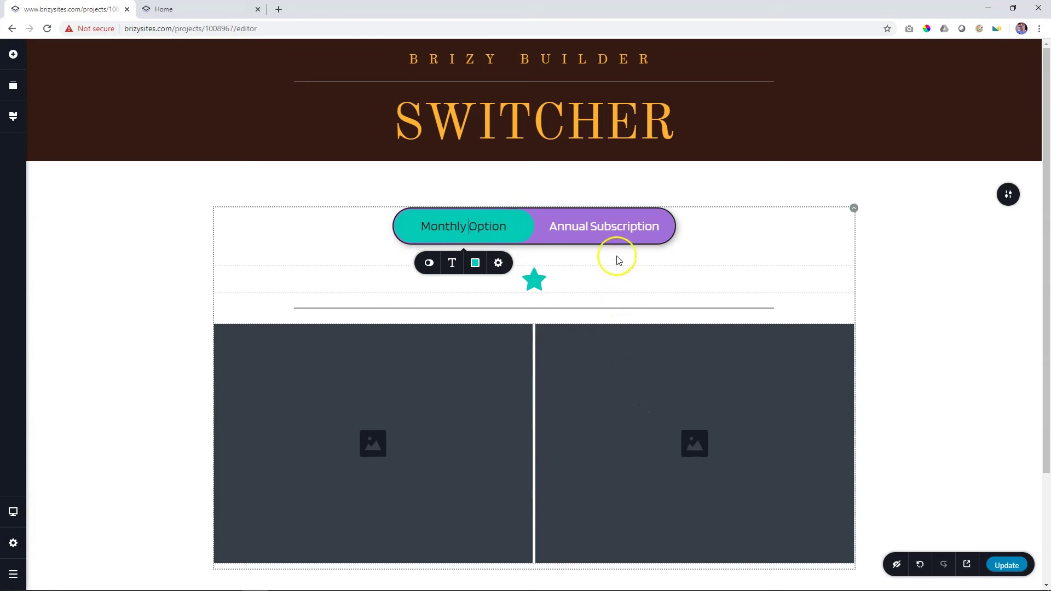
click(620, 229)
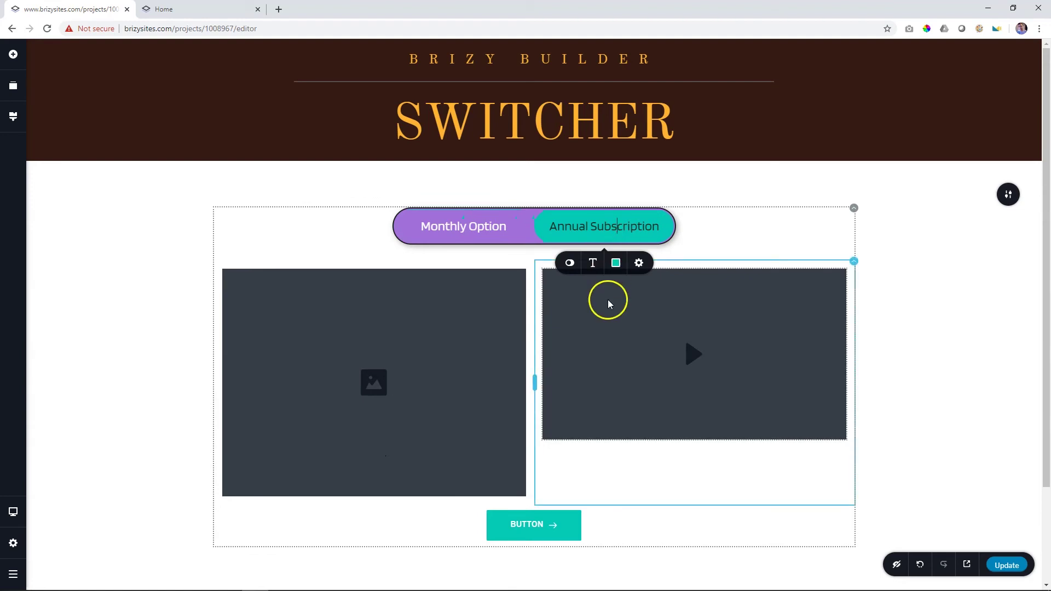
click(495, 230)
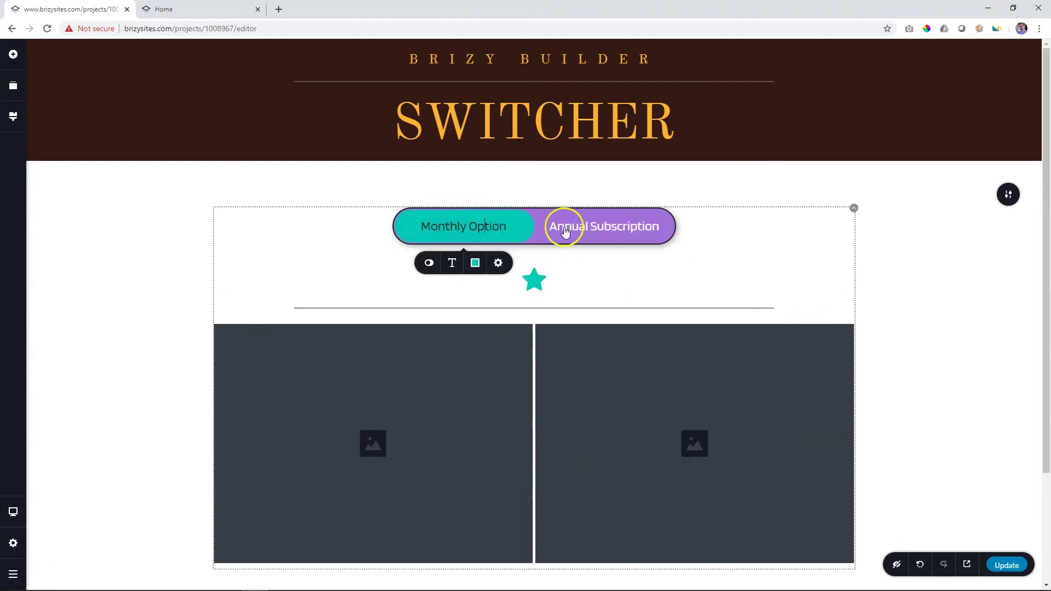
click(563, 226)
Inspect the switcher's background colour and style/spacing settings, then deselect it
click(615, 263)
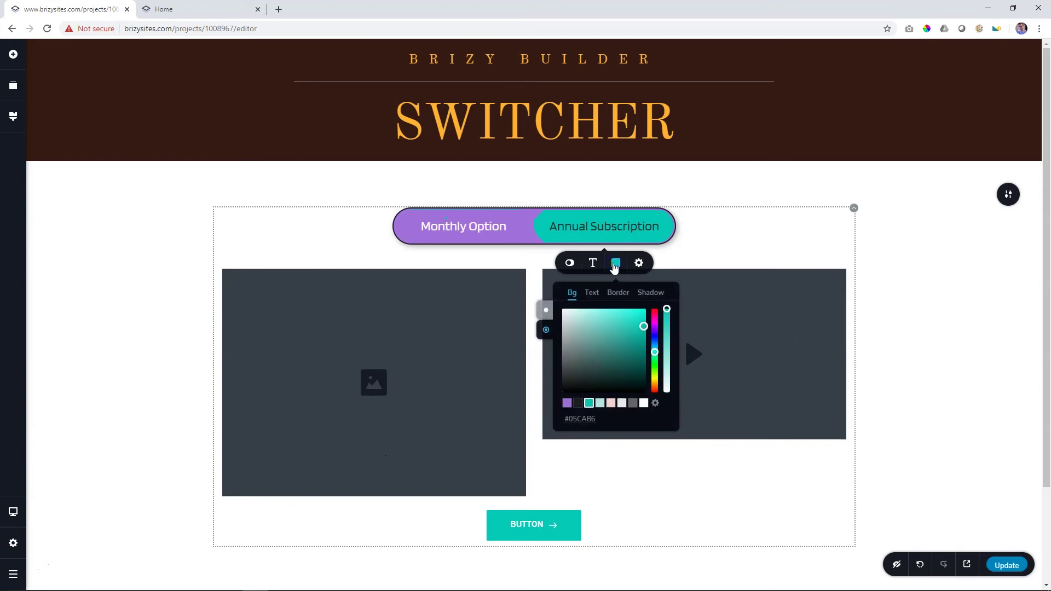
click(568, 264)
click(887, 260)
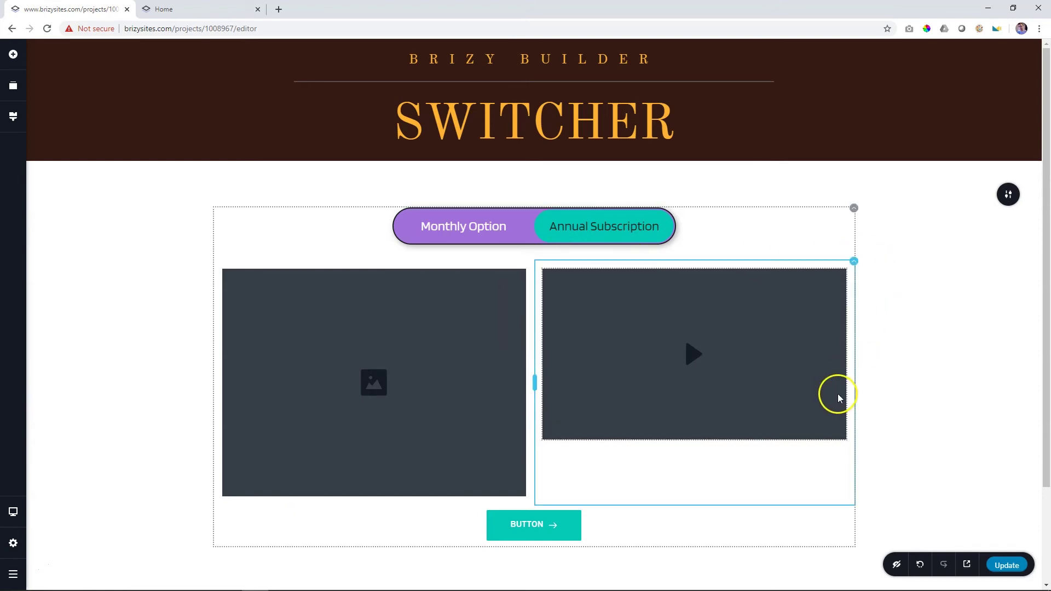
click(592, 229)
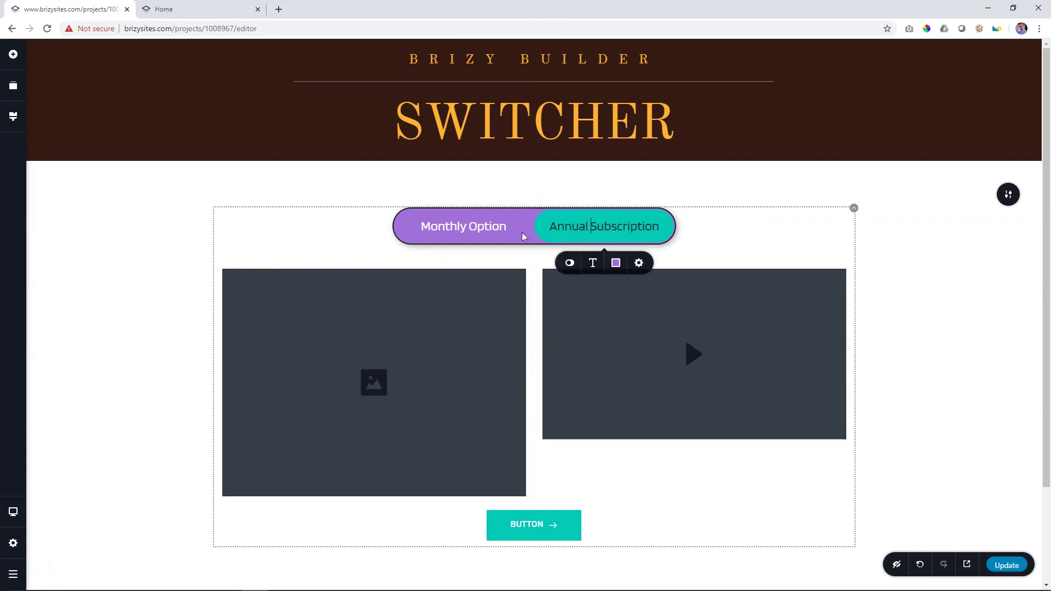
click(569, 263)
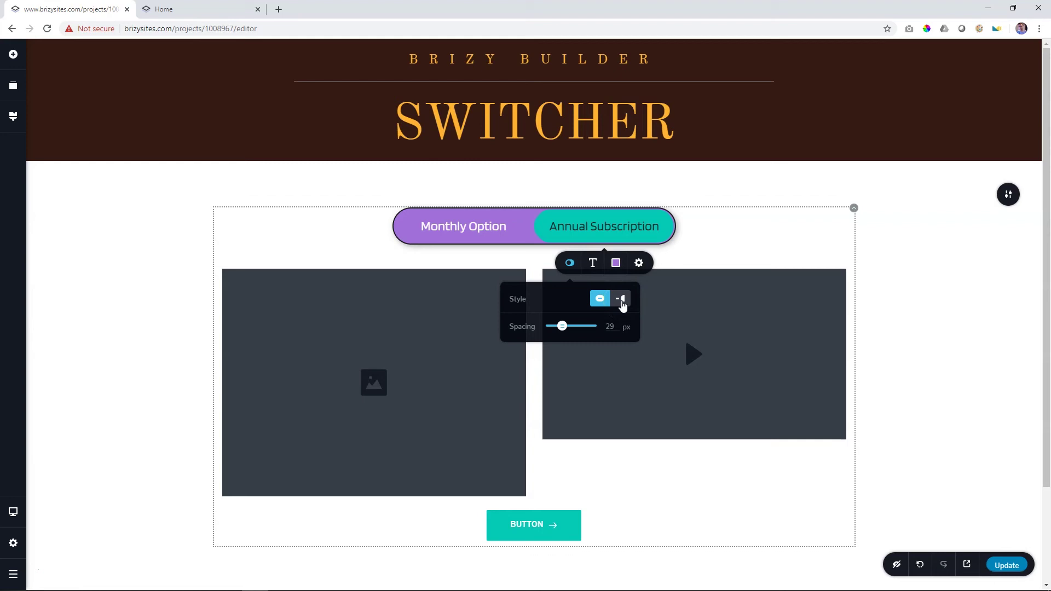
click(898, 295)
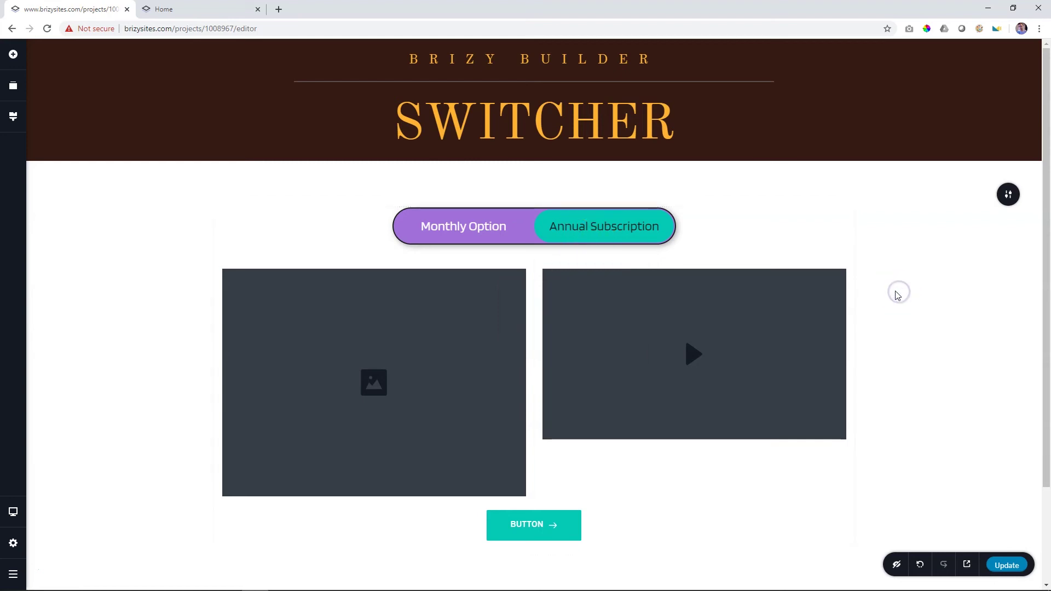
scroll(898, 295, down, 2)
Add an empty block below and place a new Switcher element in it
click(530, 532)
click(330, 168)
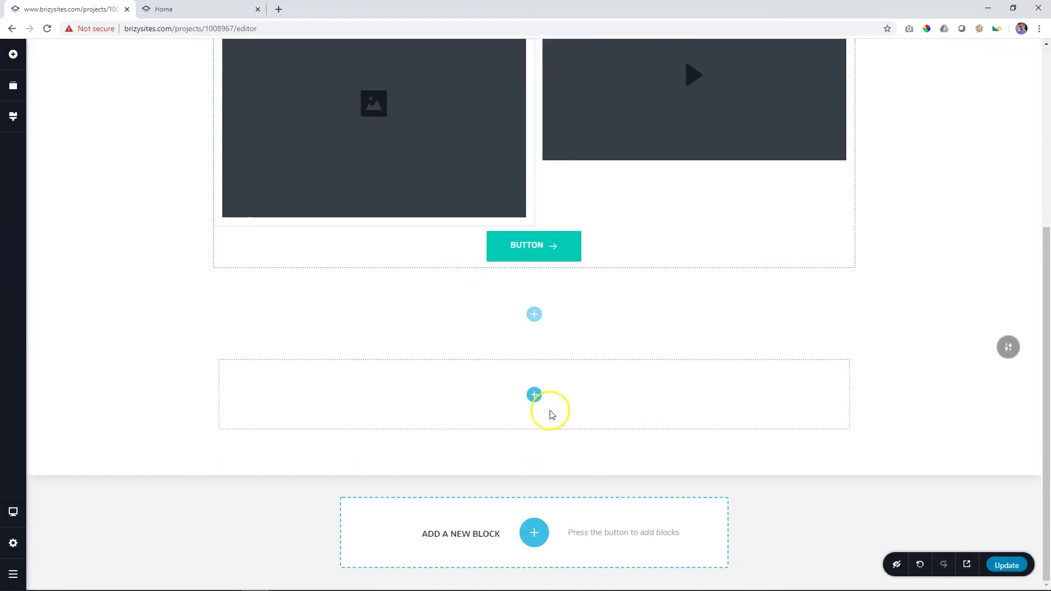
click(13, 54)
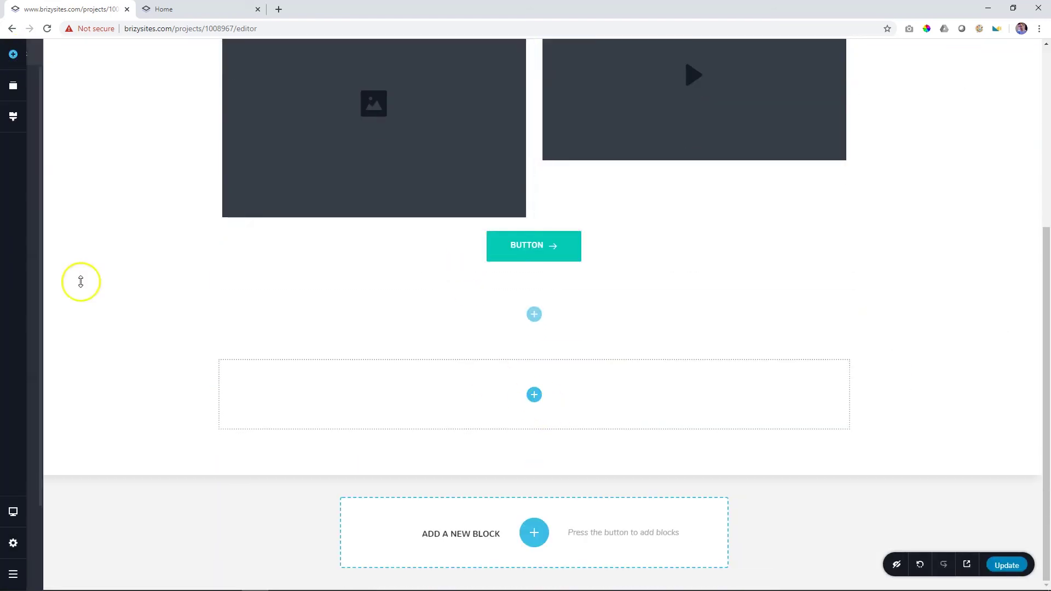
drag(72, 498, 534, 395)
Change the new switcher to the toggle style and flip it to Tab 2
scroll(553, 376, up, 5)
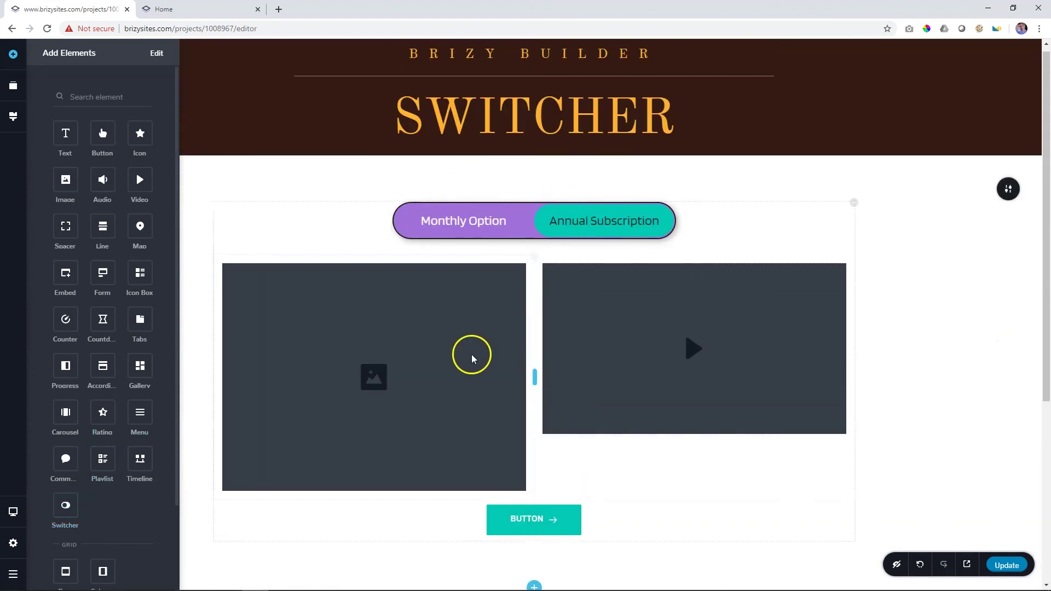
scroll(448, 443, down, 4)
click(529, 434)
click(470, 397)
click(522, 334)
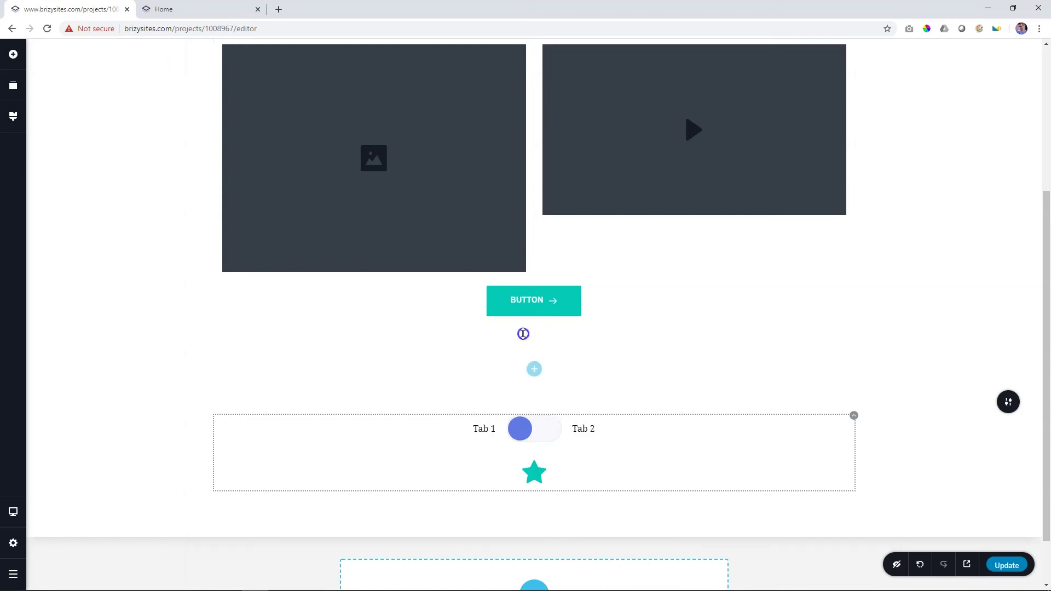
click(521, 432)
Enlarge the toggle to 100 px and increase the spacing below it
click(569, 396)
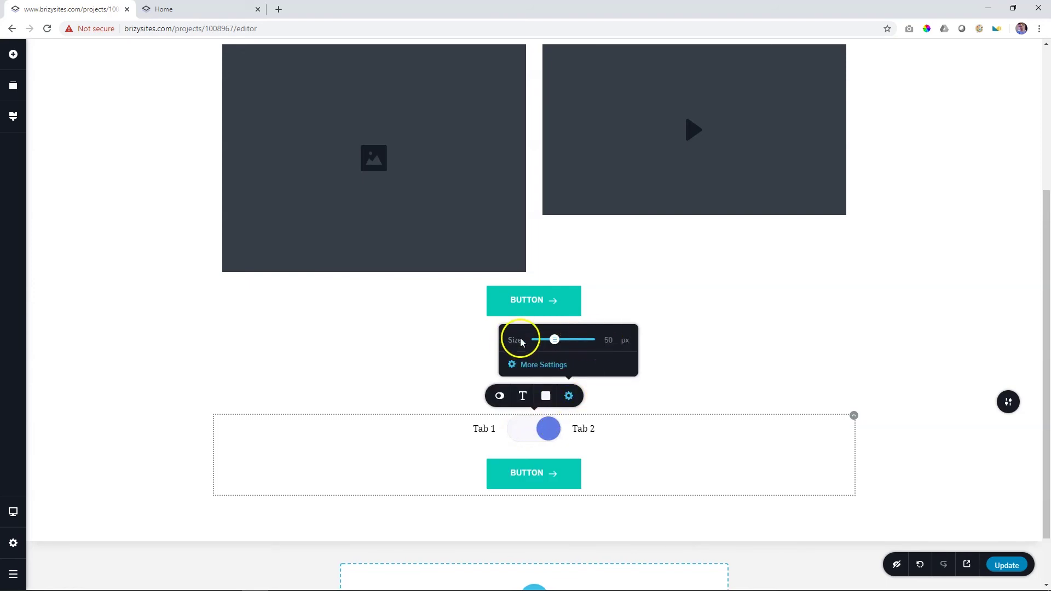
mouse_move(554, 340)
mouse_down()
mouse_move(612, 343)
mouse_move(535, 347)
mouse_move(604, 346)
mouse_move(545, 346)
mouse_move(572, 348)
mouse_up()
click(499, 396)
click(527, 339)
mouse_move(487, 359)
mouse_down()
mouse_move(514, 361)
mouse_move(481, 362)
mouse_up()
Relabel the toggle's tabs 'Annual License' and 'Lifetime License'
click(470, 436)
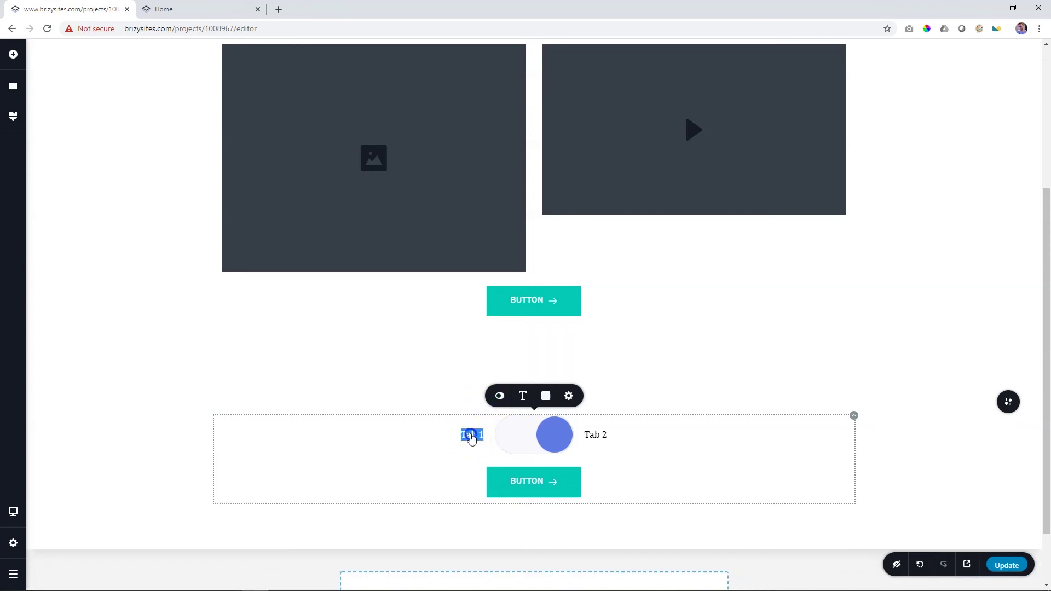
key(BackSpace)
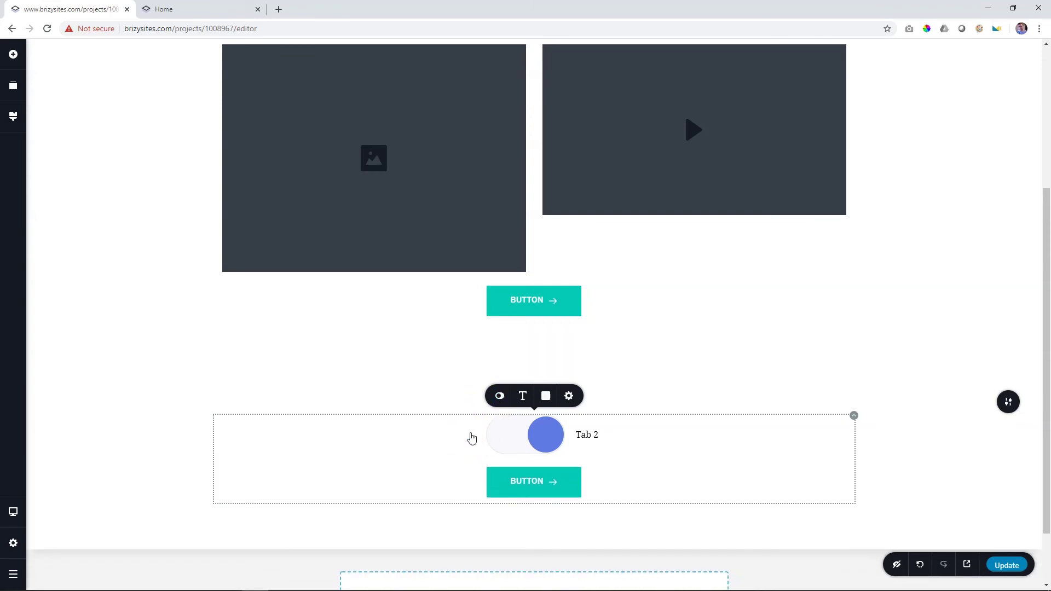
click(581, 435)
key(BackSpace)
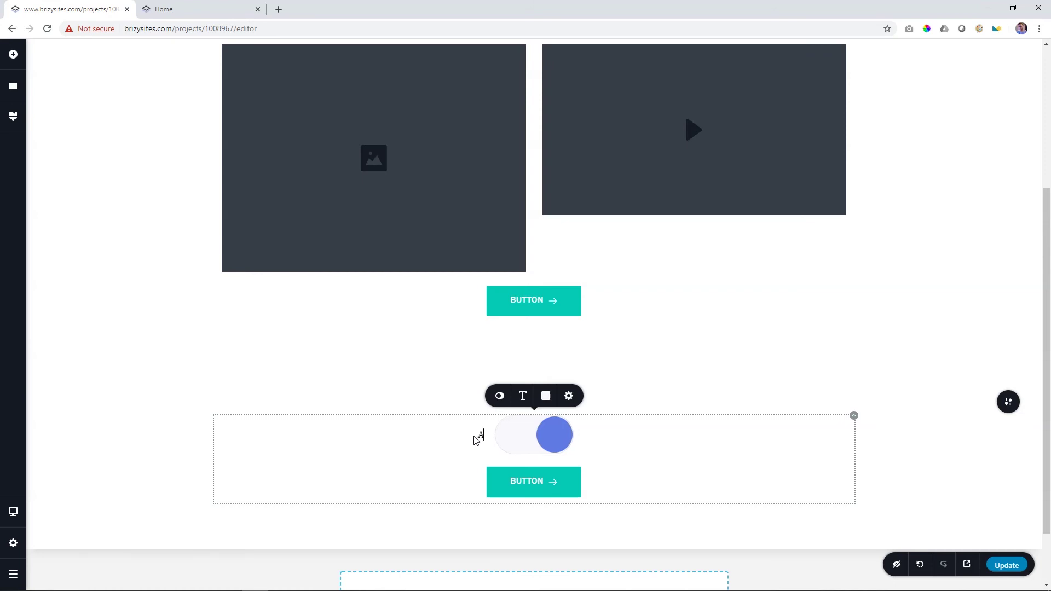
text(nnual Licens)
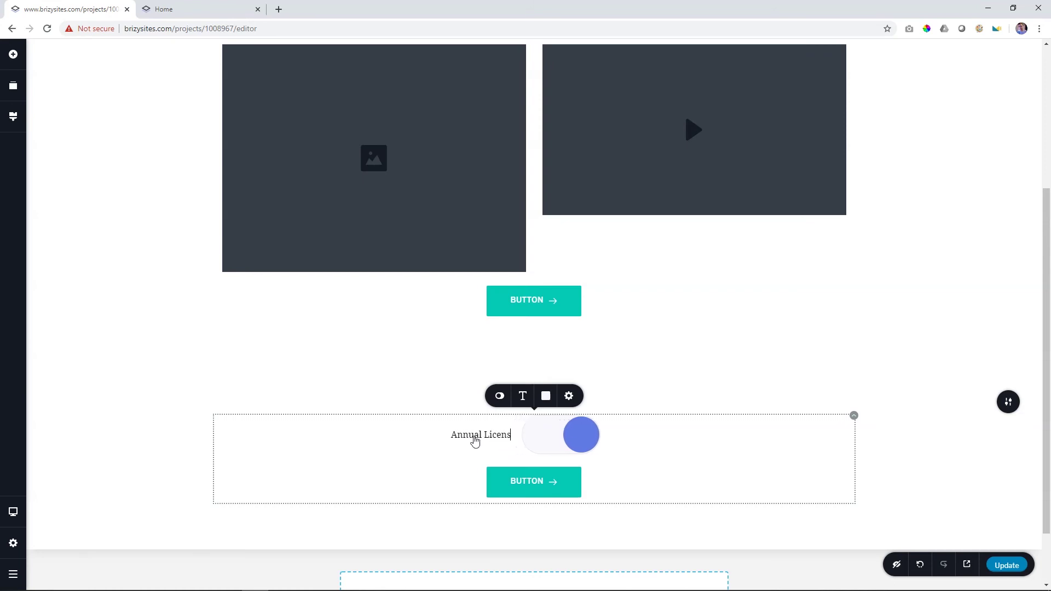
text(e)
click(580, 435)
click(491, 446)
click(589, 434)
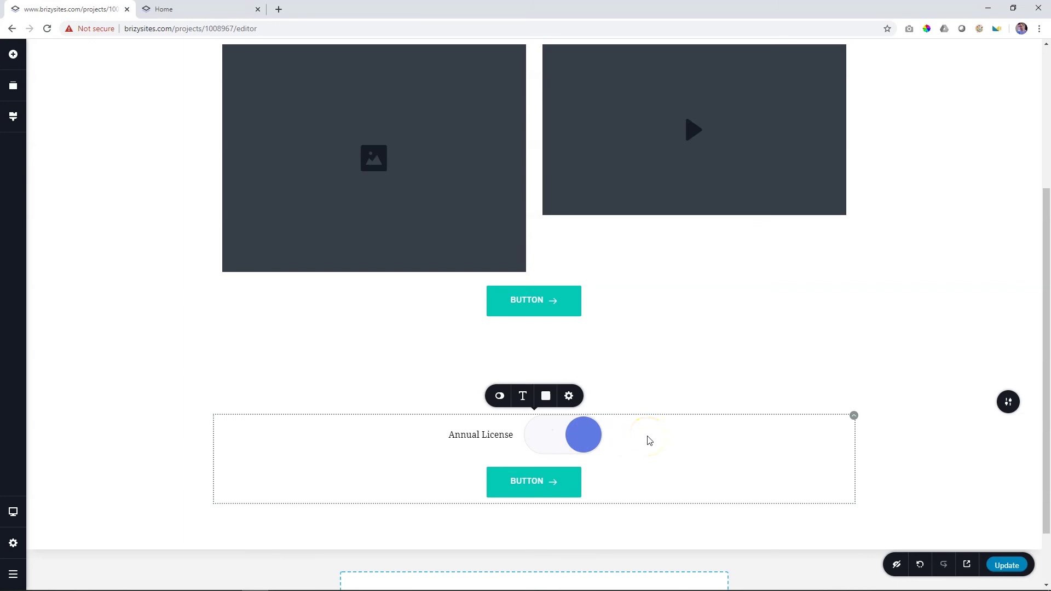
text(ifetime L)
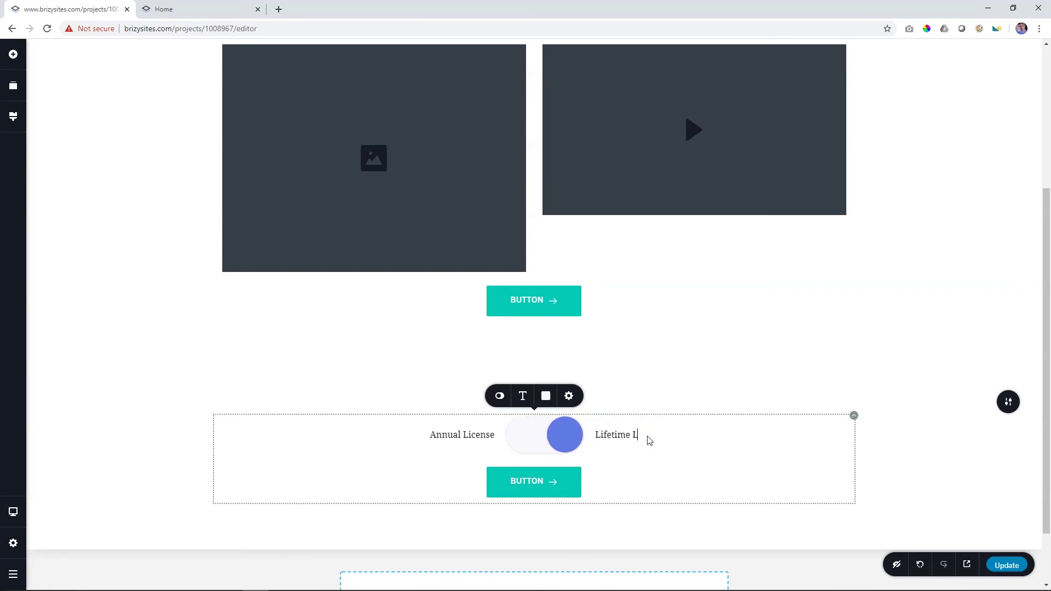
text(icense)
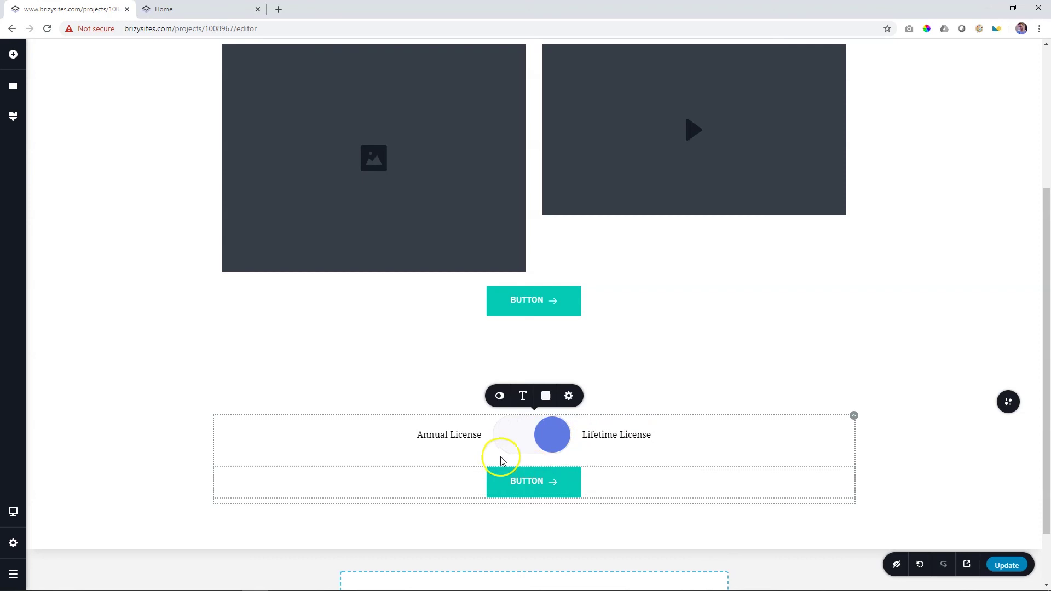
Set the license labels' typography to Oxygen at size 32
click(521, 438)
double_click(434, 434)
click(468, 435)
click(523, 397)
scroll(466, 317, down, 3)
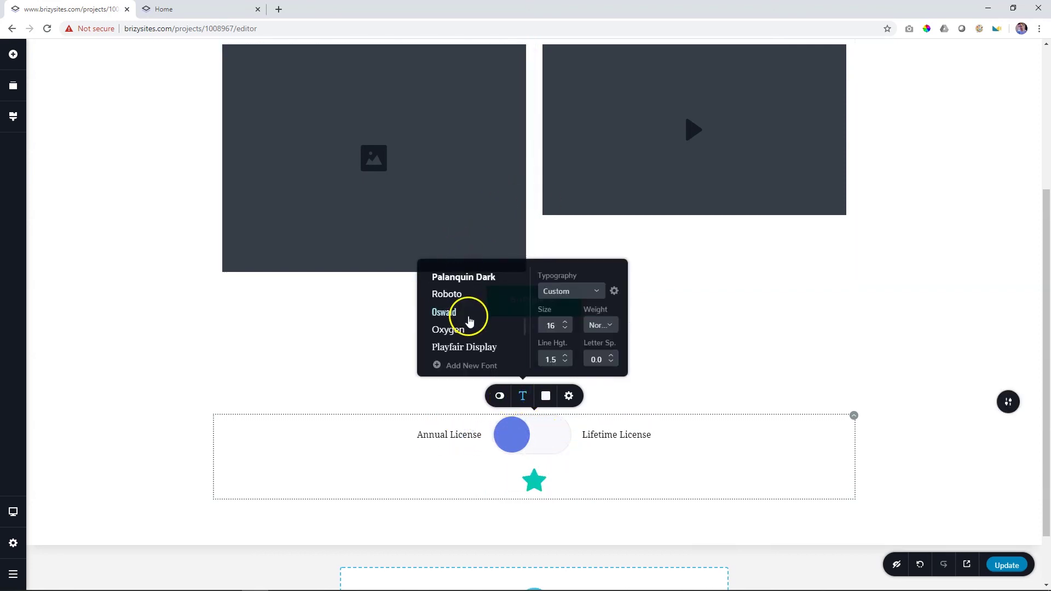
click(453, 332)
click(556, 326)
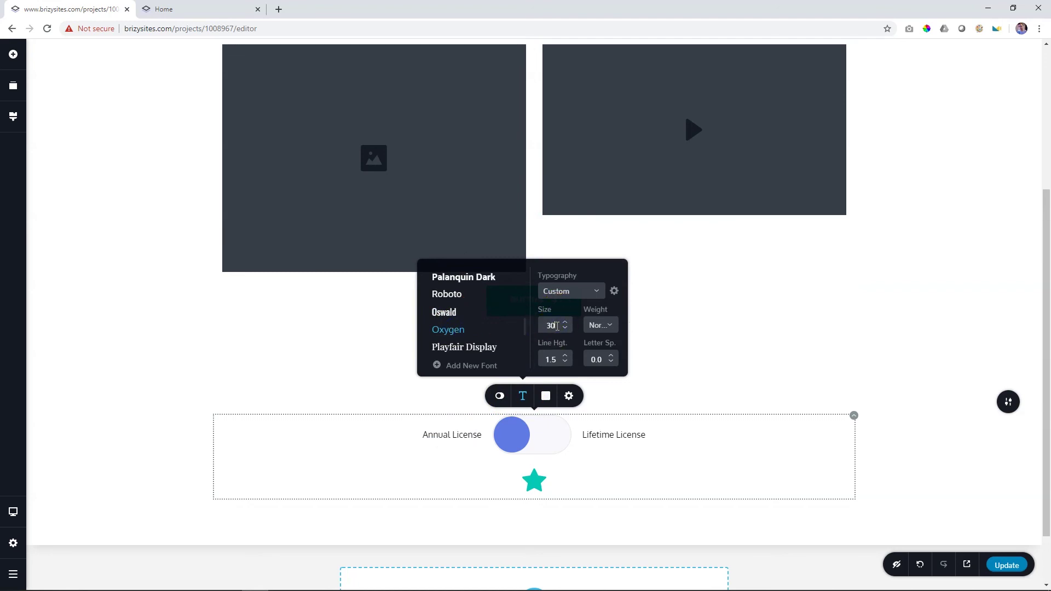
text(32)
click(746, 359)
Colour the toggle track #F5D4D1 and the labels and knob purple #A170D9
click(513, 435)
click(500, 396)
click(545, 396)
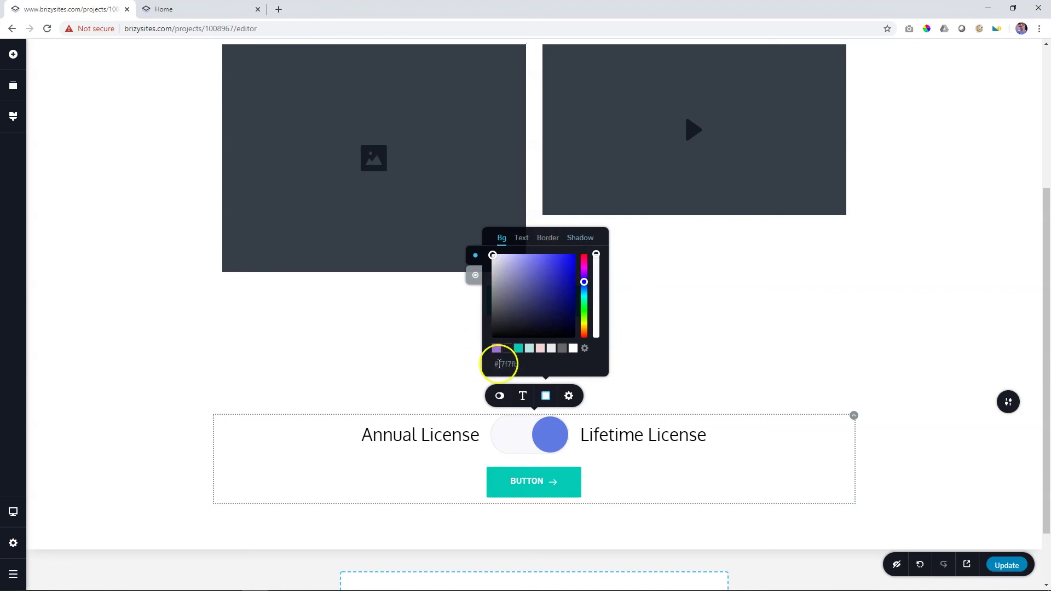
click(540, 349)
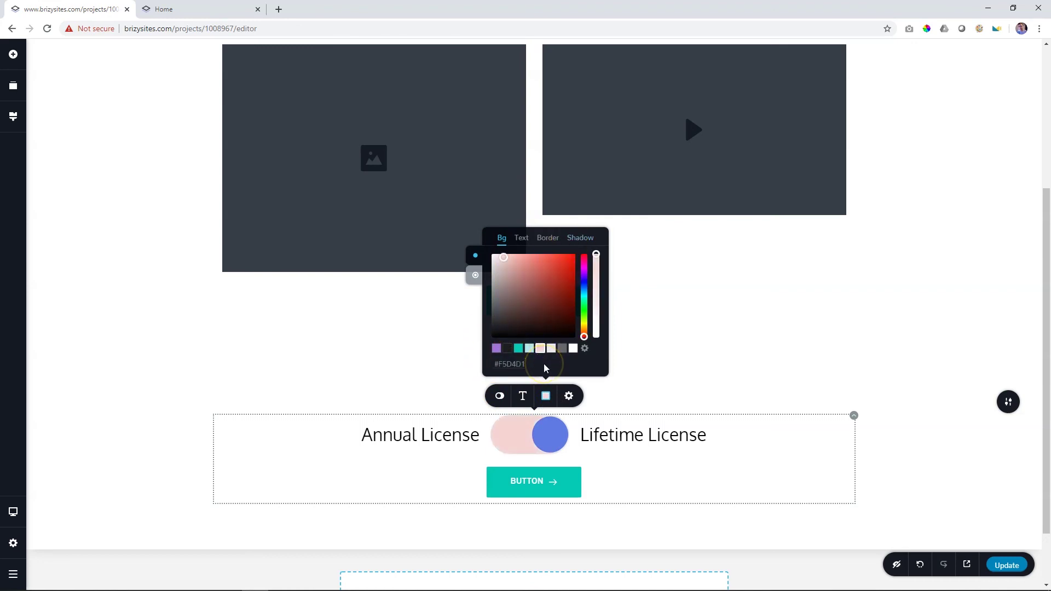
click(521, 239)
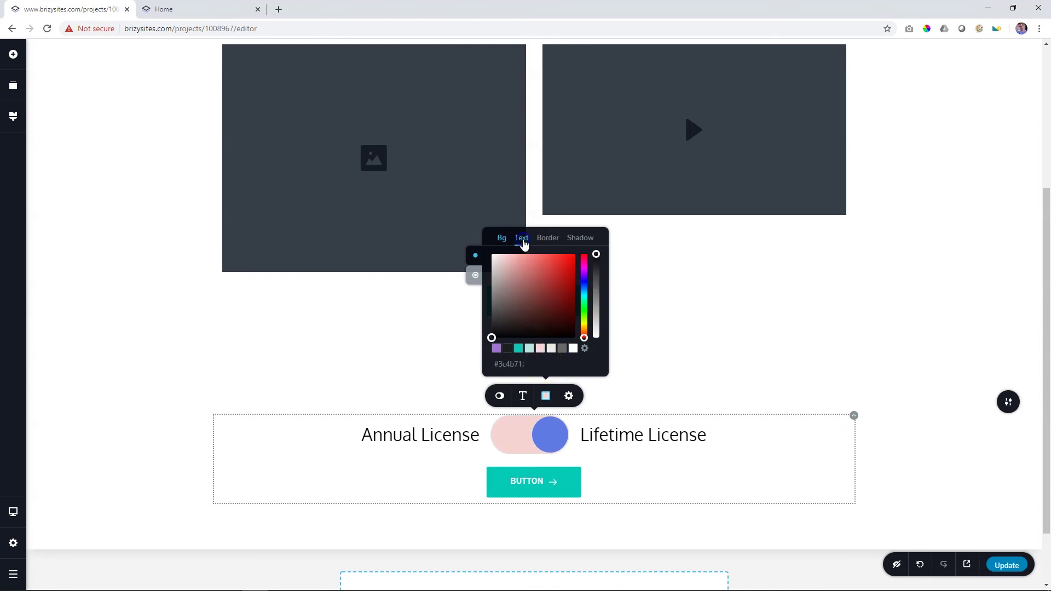
click(496, 348)
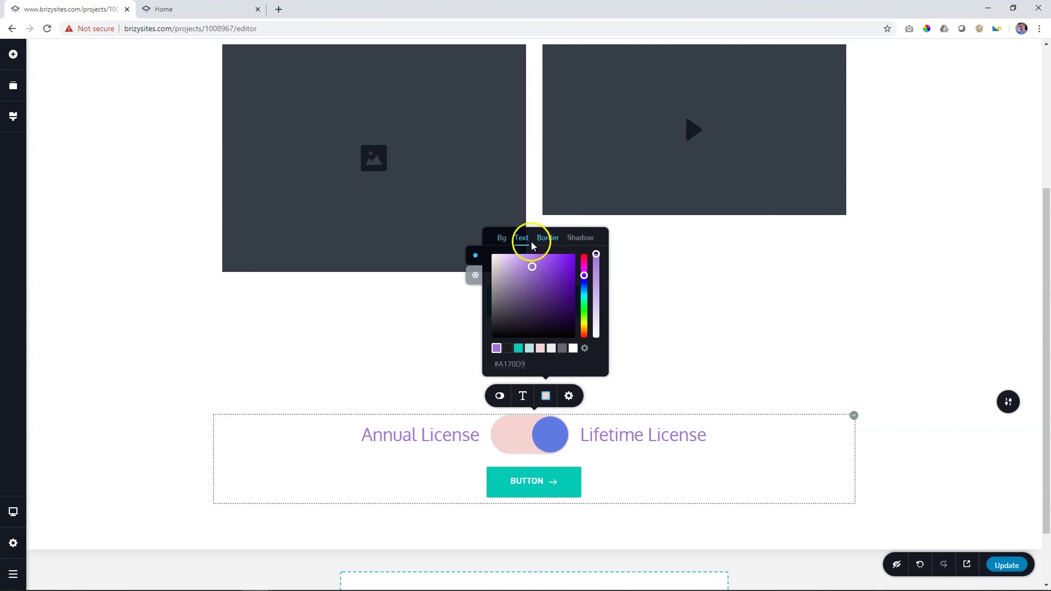
click(475, 280)
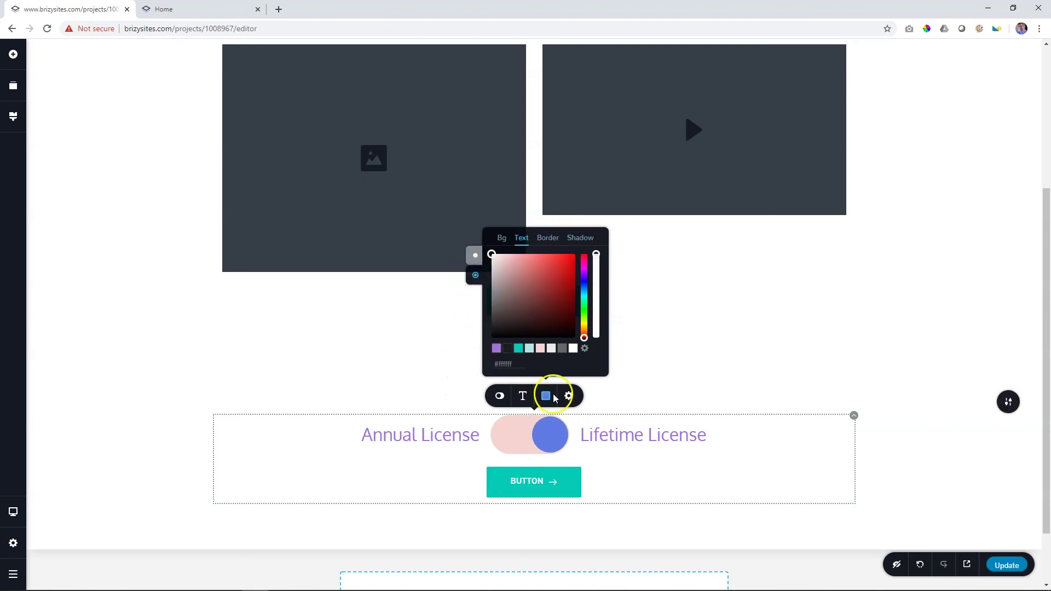
click(497, 350)
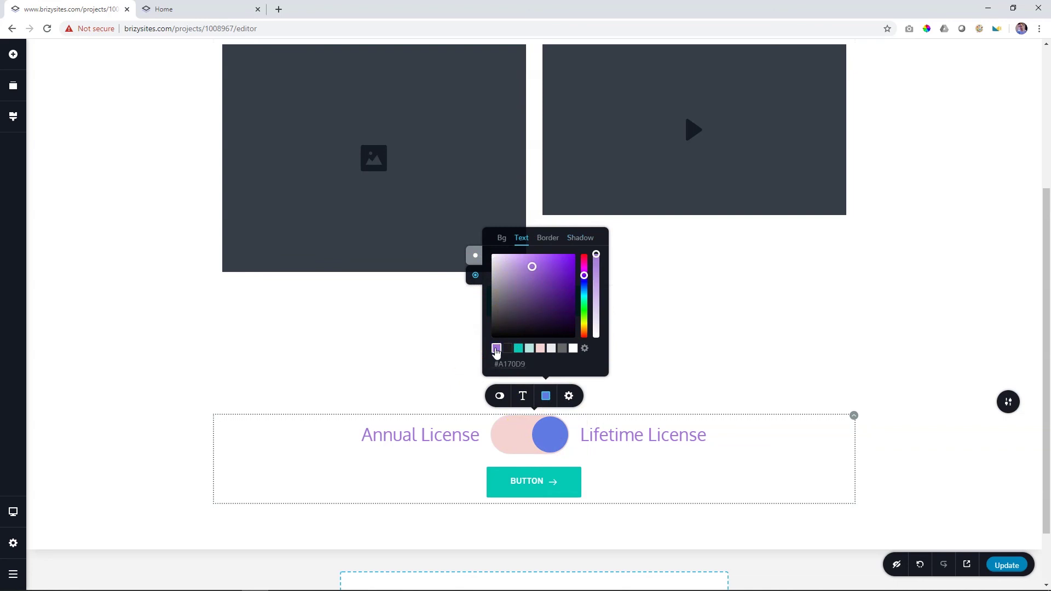
click(501, 239)
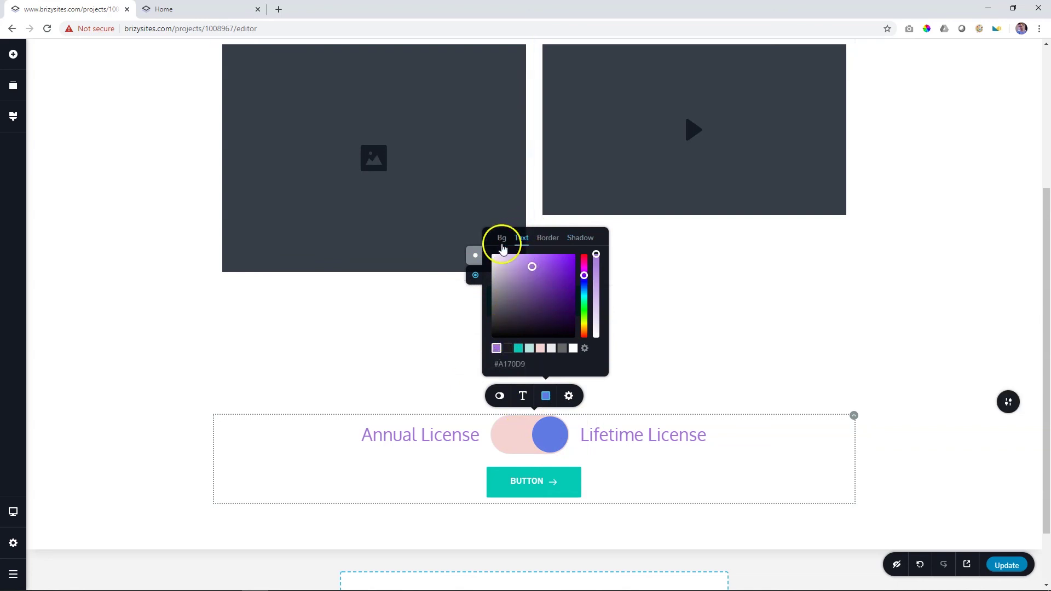
click(496, 349)
Leave the license toggle on its Annual License side and deselect it
click(768, 392)
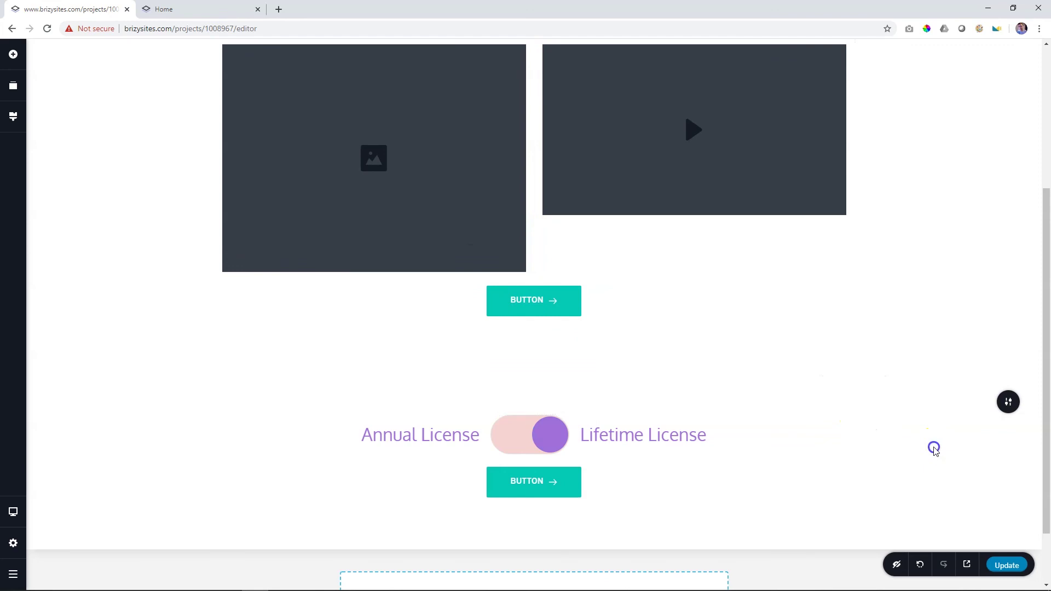
scroll(821, 454, down, 2)
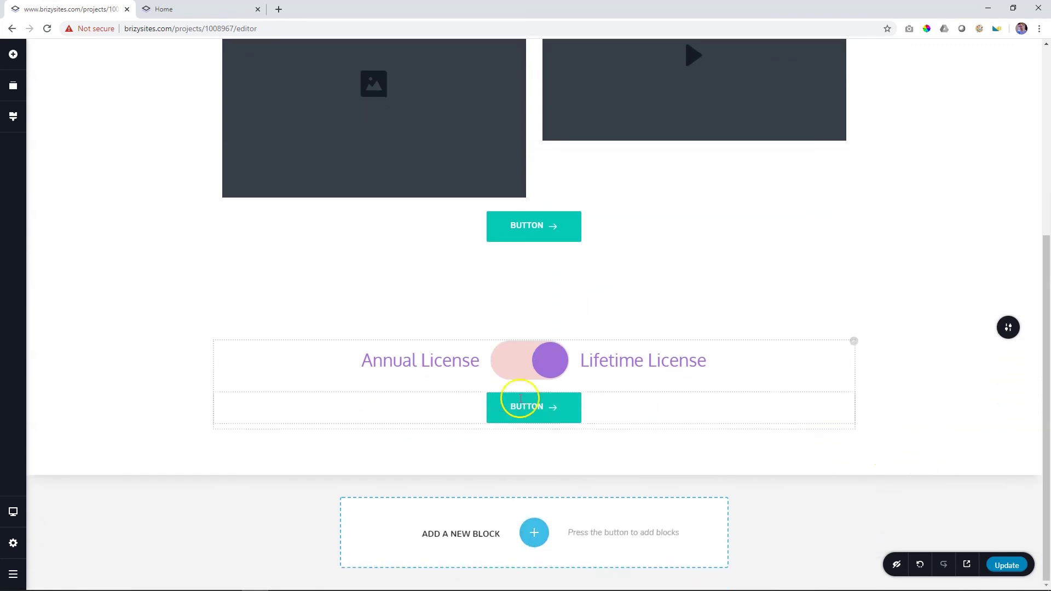
click(510, 362)
click(921, 392)
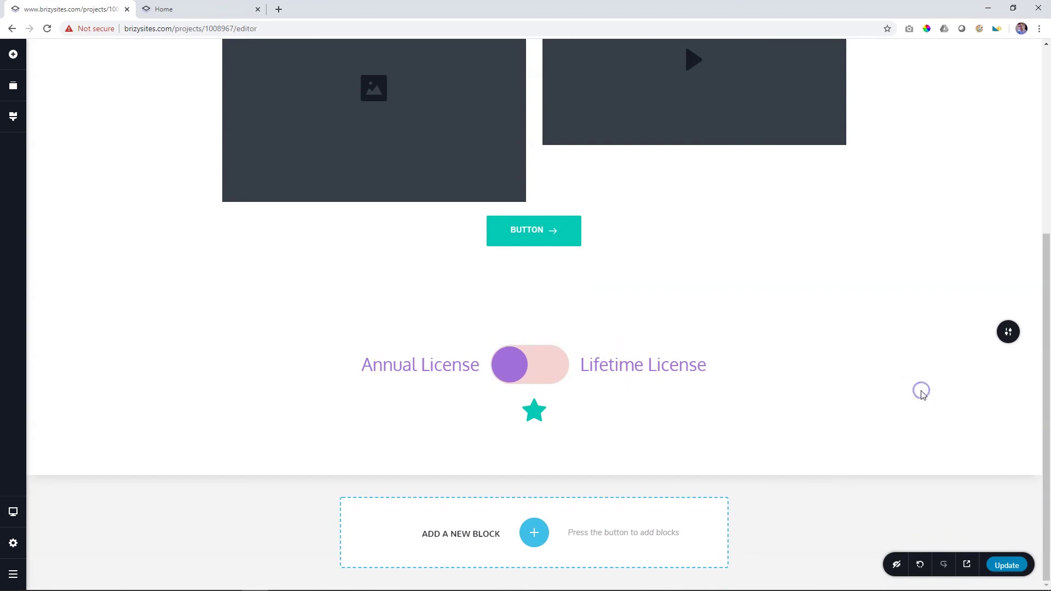
scroll(923, 394, up, 5)
scroll(923, 394, down, 4)
scroll(923, 394, up, 2)
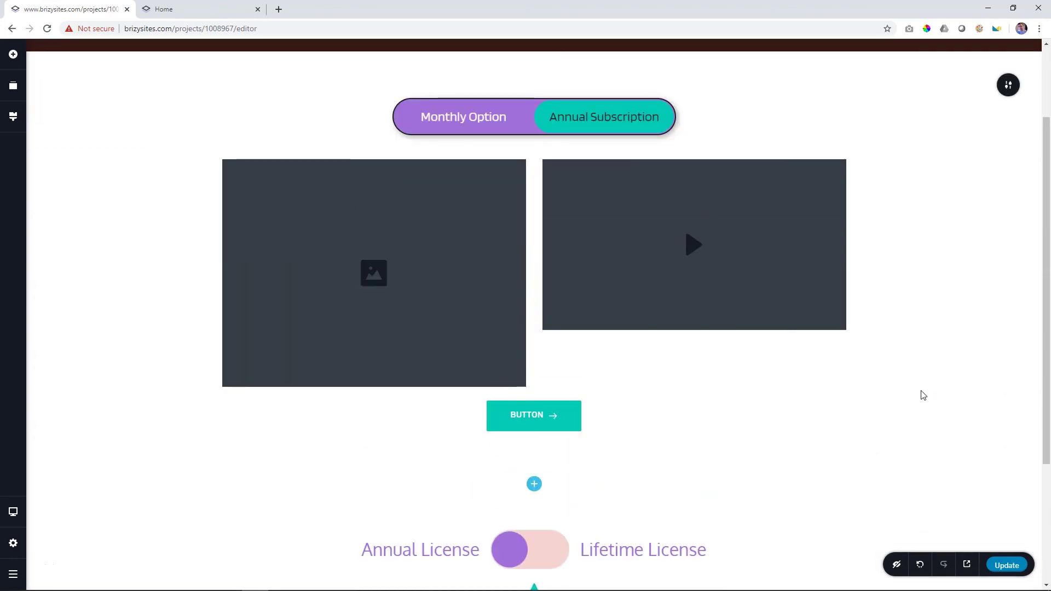
Return the first switcher to Monthly Option and open its Switcher settings
click(439, 234)
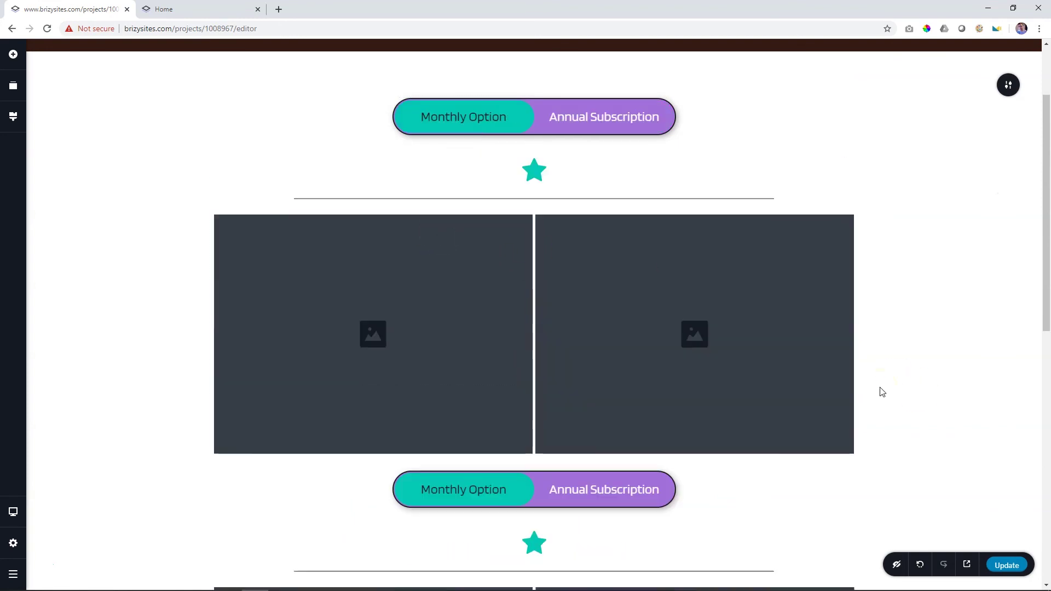
click(645, 123)
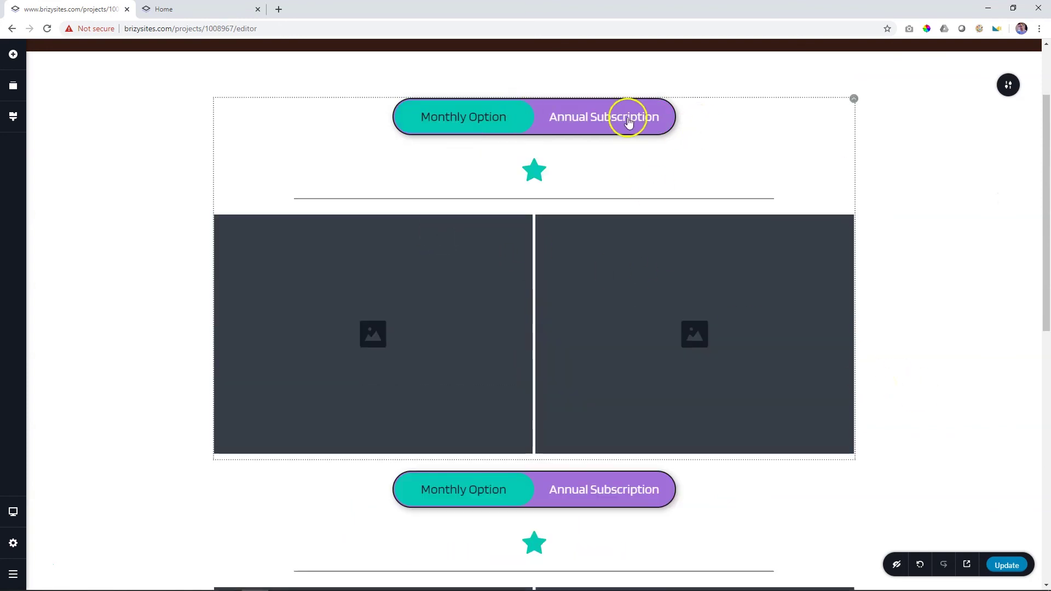
click(628, 121)
click(494, 116)
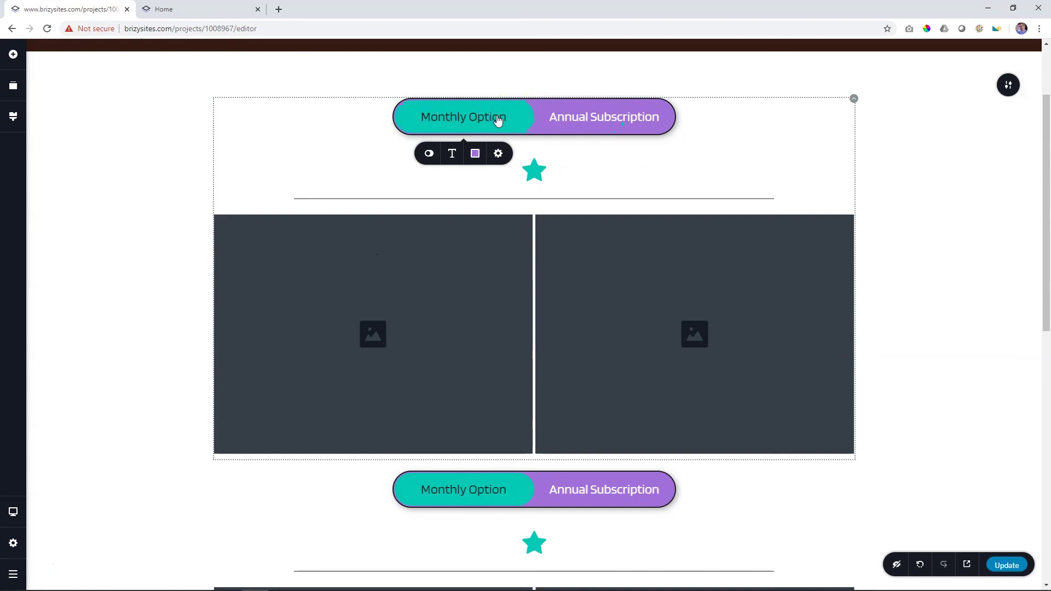
click(853, 99)
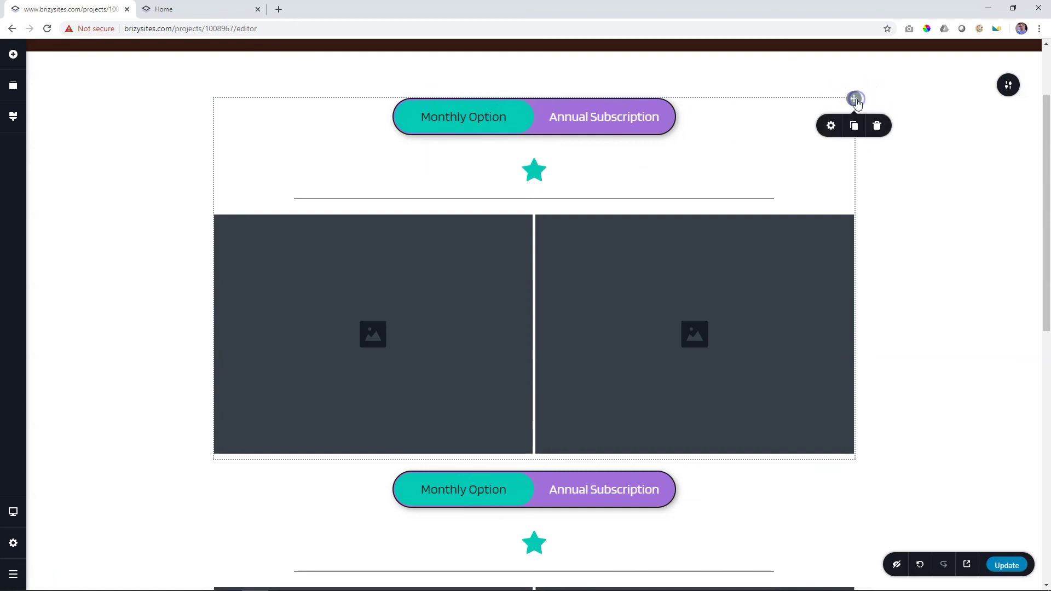
click(831, 125)
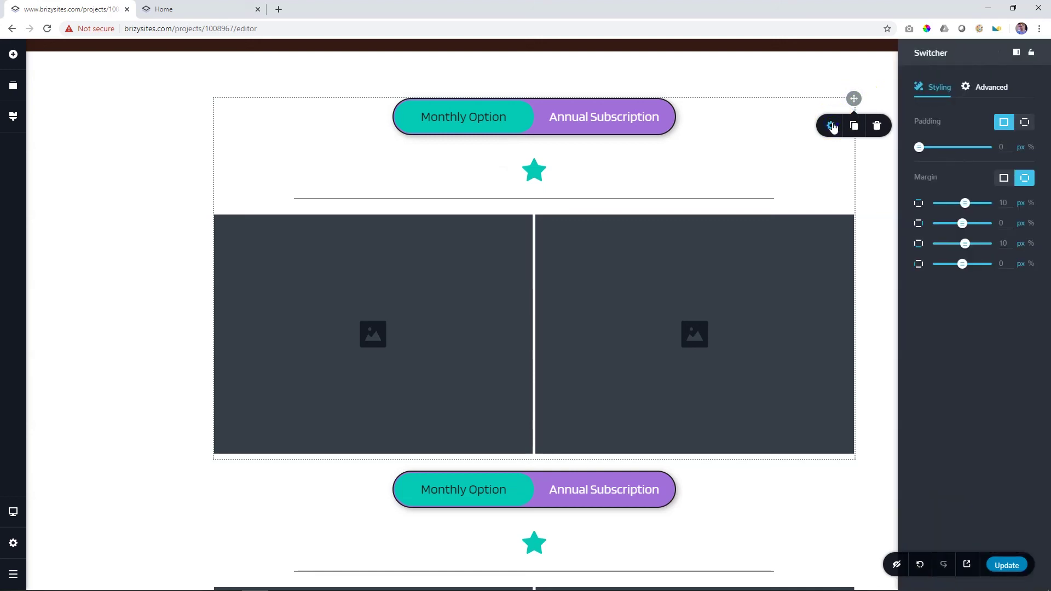